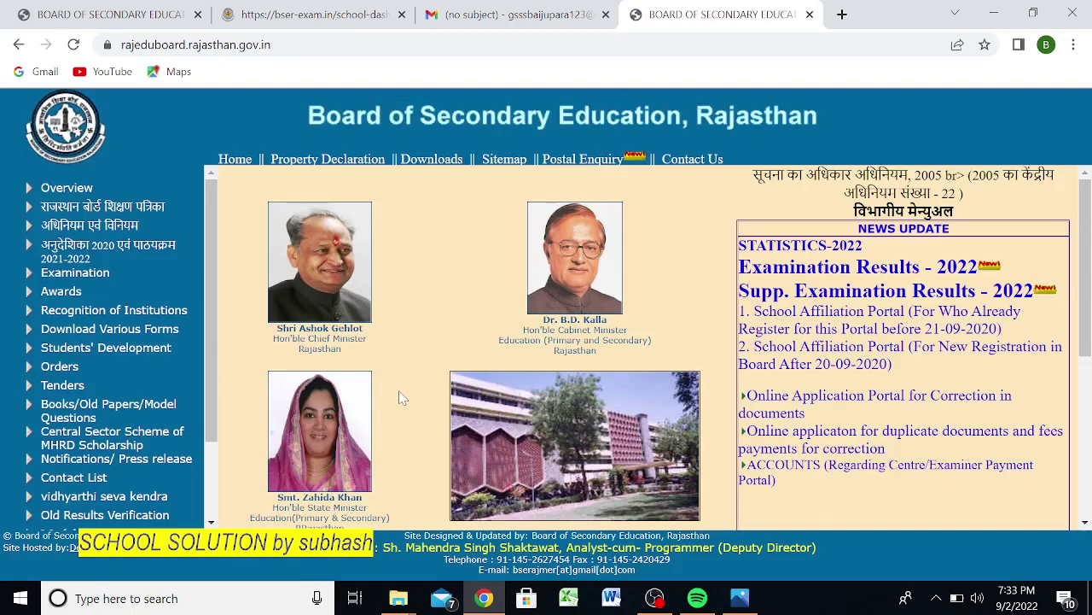
# - Open the new portal for the Board Main Exam 2023 online form from the Rajasthan board website
pyautogui.scroll(-2, 399, 390)
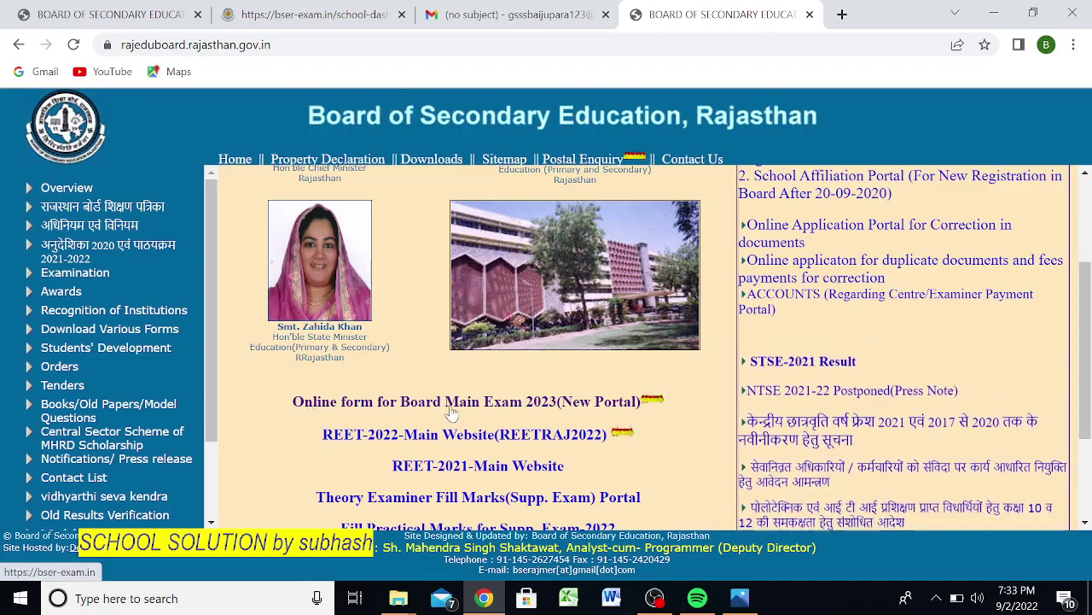
pyautogui.click(525, 410)
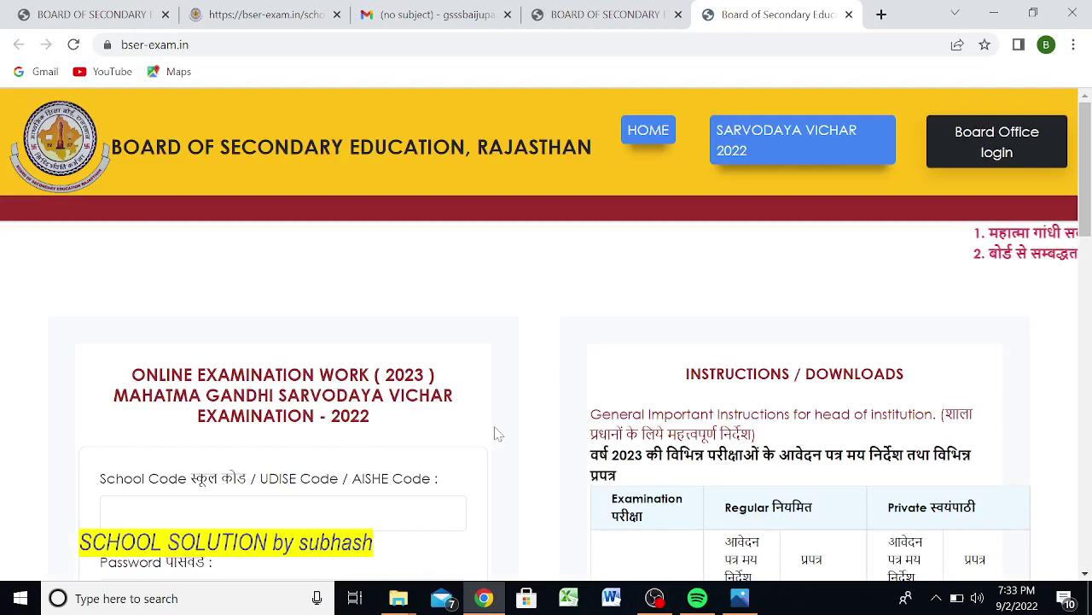
pyautogui.scroll(-2, 499, 434)
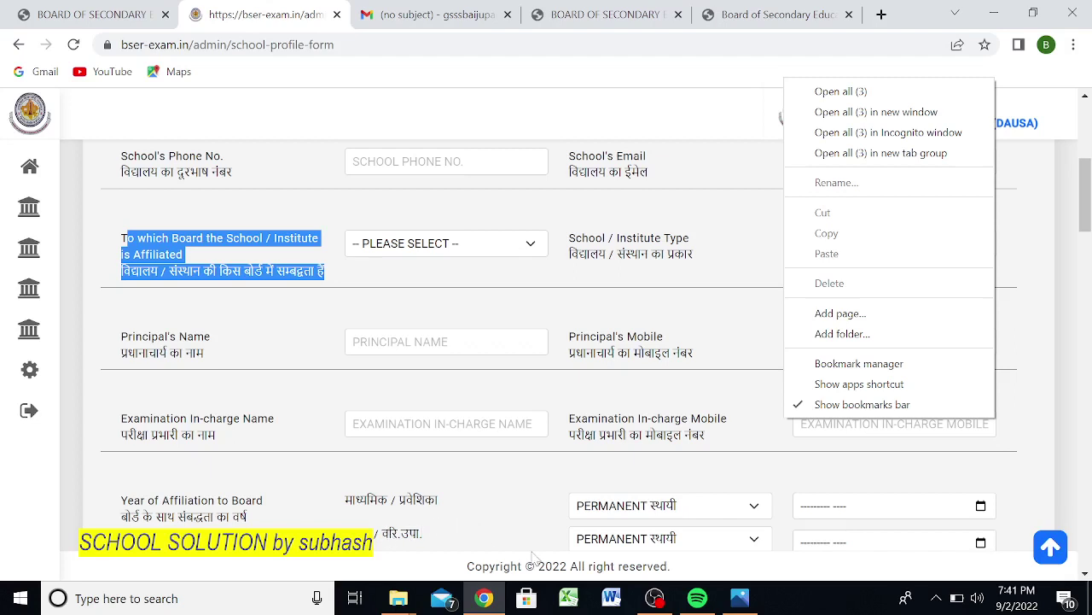
# - Review the school profile form's board affiliation status options and its third-language and Senior Secondary subject selections
pyautogui.click(679, 512)
pyautogui.click(678, 512)
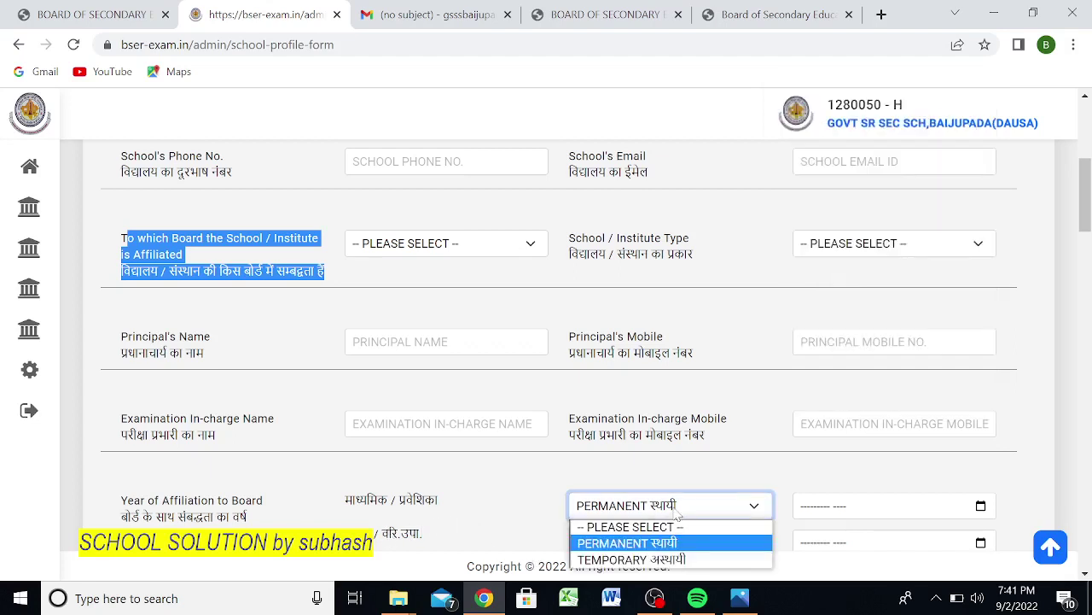
pyautogui.click(499, 461)
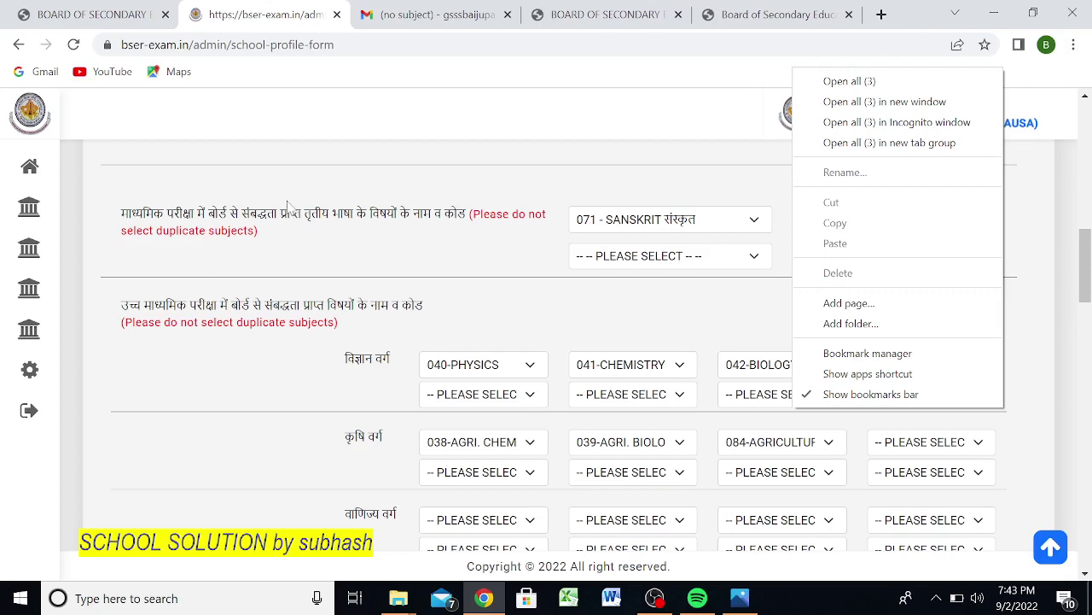
pyautogui.click(475, 224)
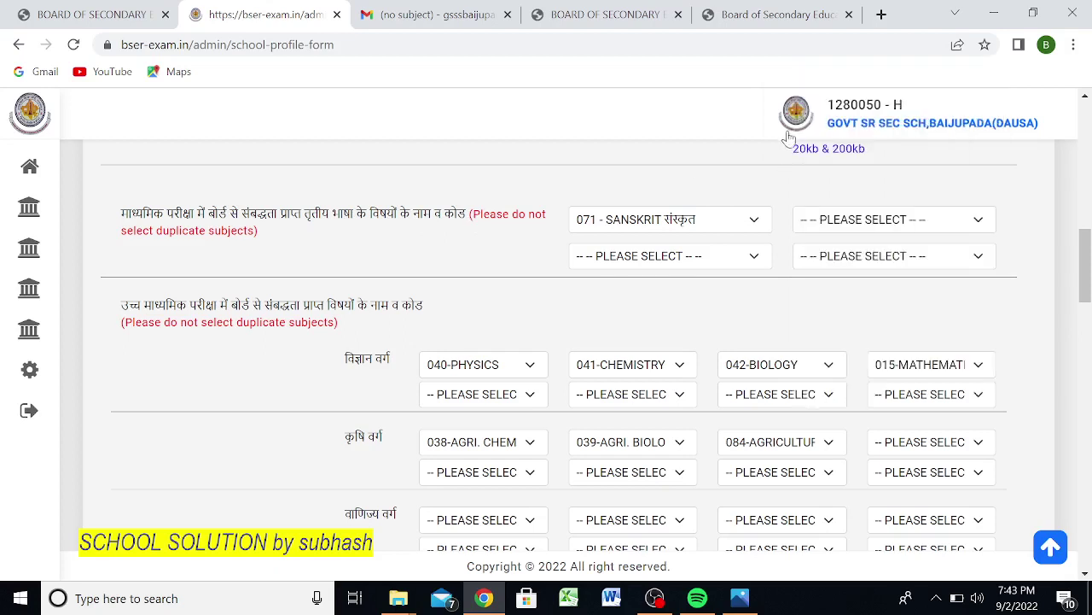
pyautogui.rightClick(815, 82)
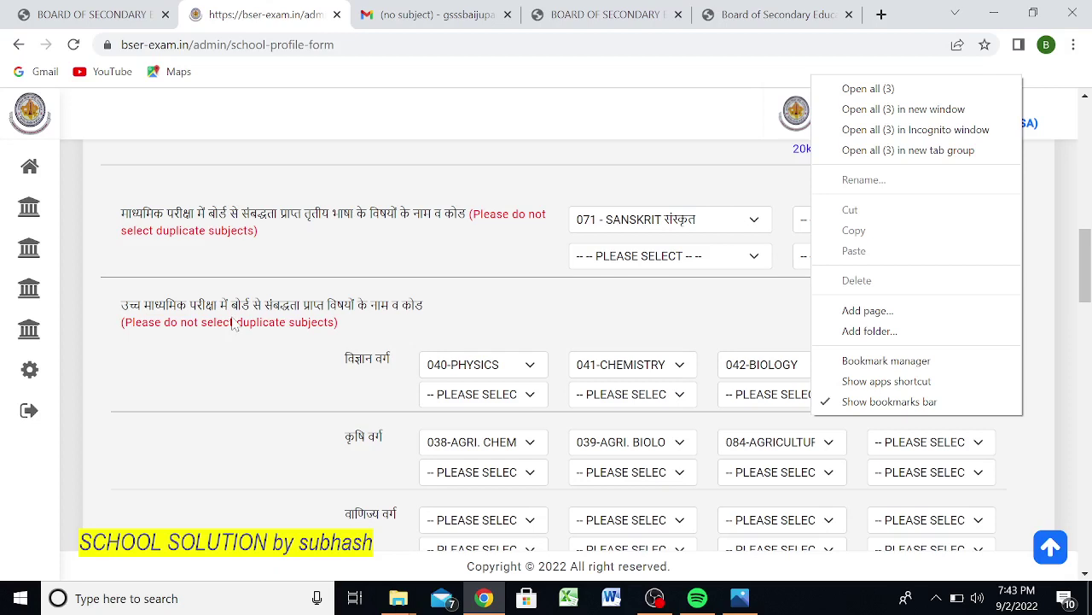
pyautogui.click(489, 369)
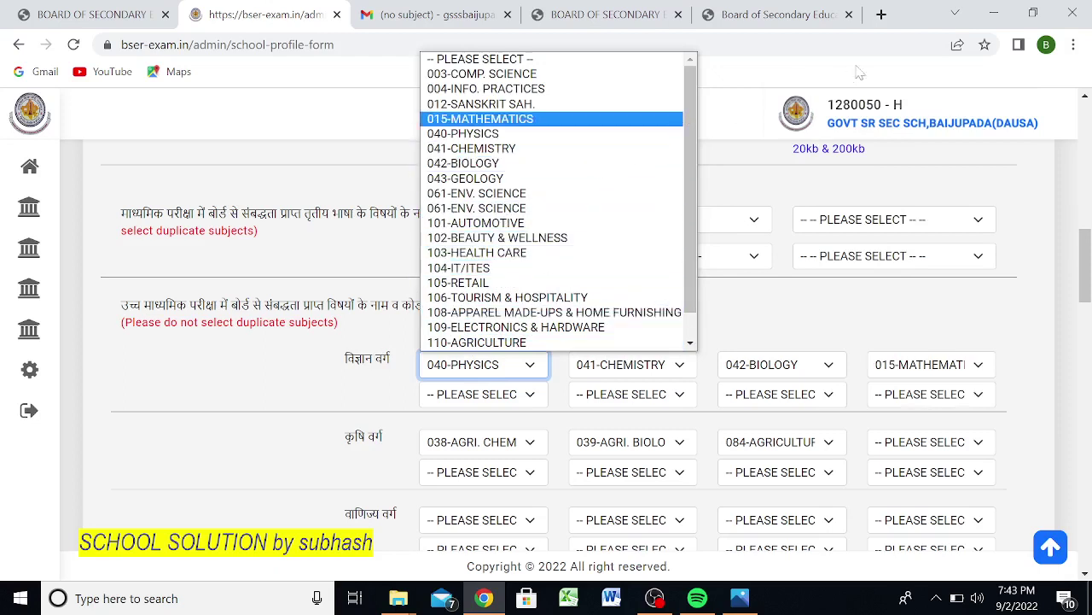
pyautogui.click(821, 87)
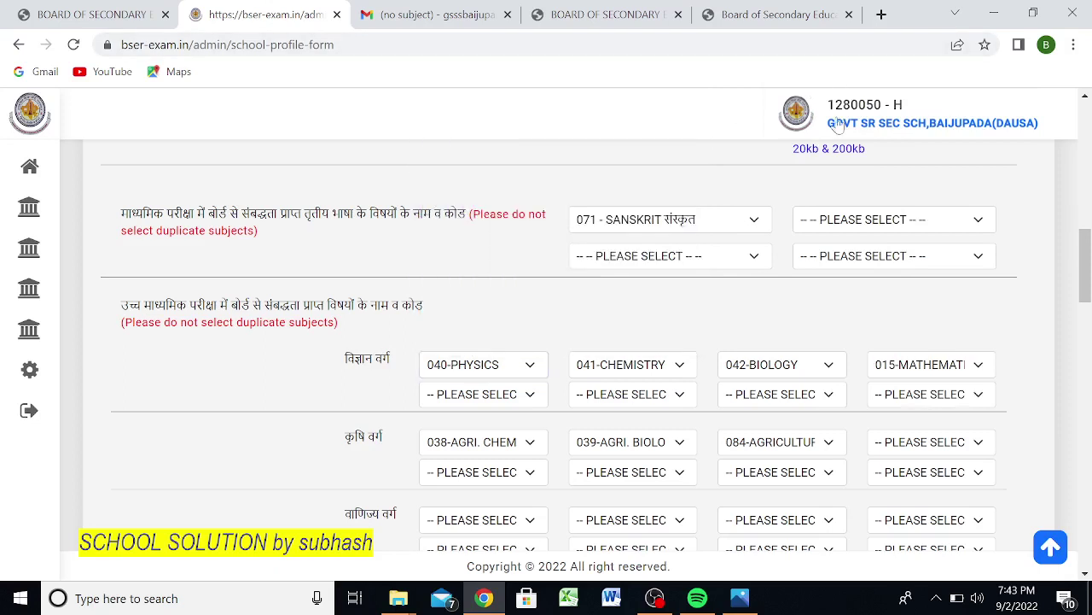
pyautogui.click(1090, 493)
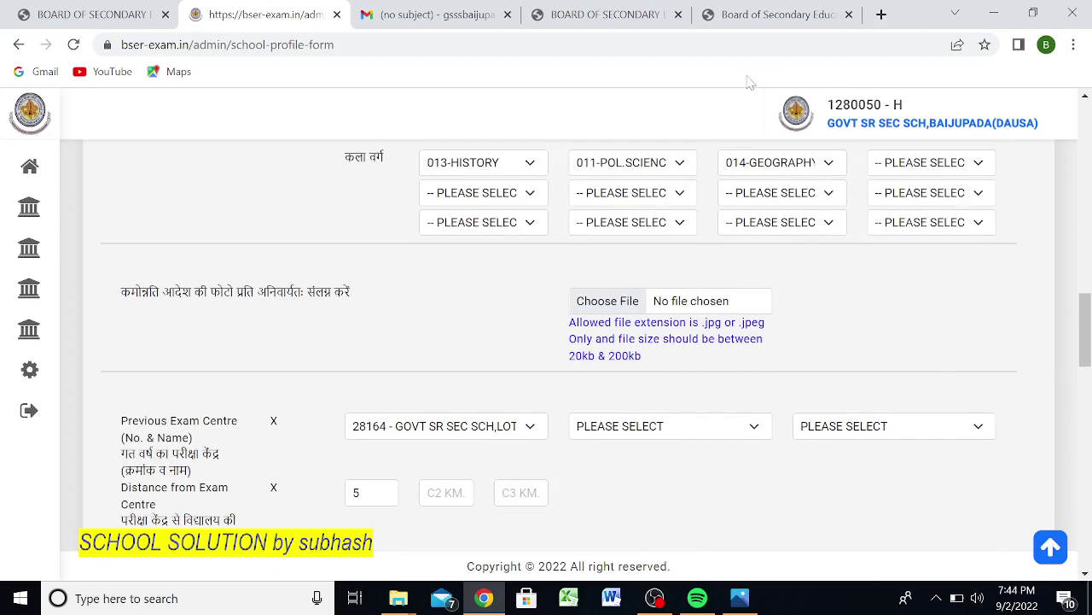
# - Examine the previous exam centre and distance fields for classes X and XII, including the list for a second class XII centre
pyautogui.rightClick(797, 78)
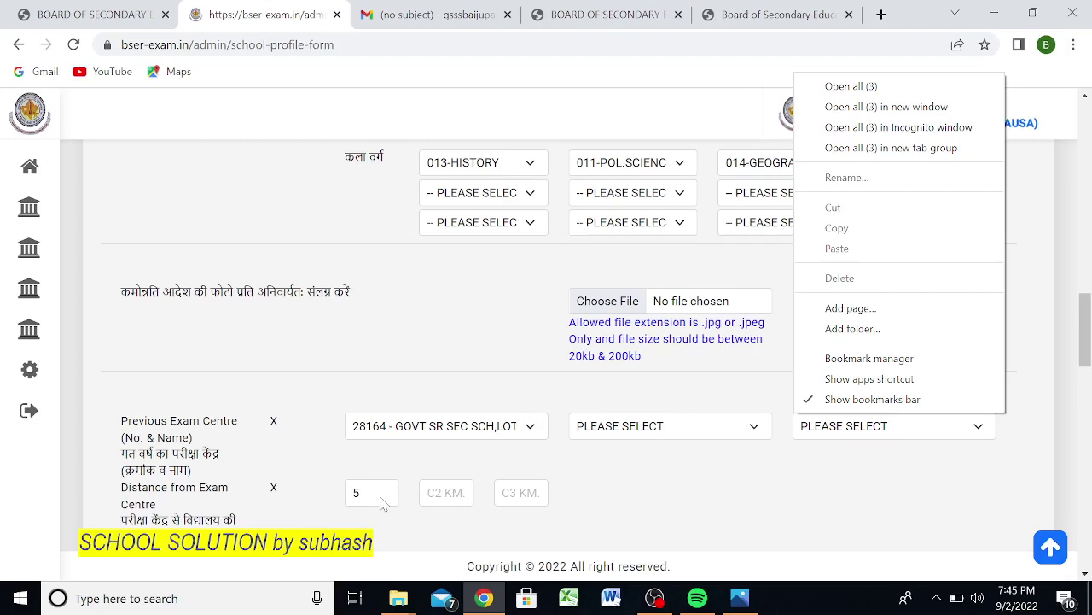
pyautogui.click(300, 509)
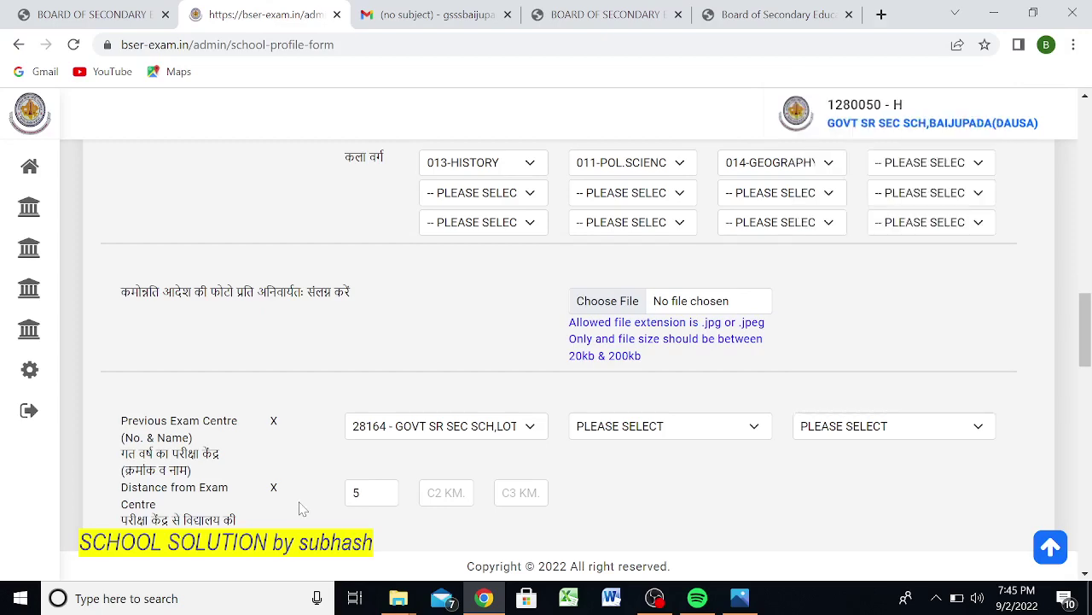
pyautogui.scroll(-3, 300, 508)
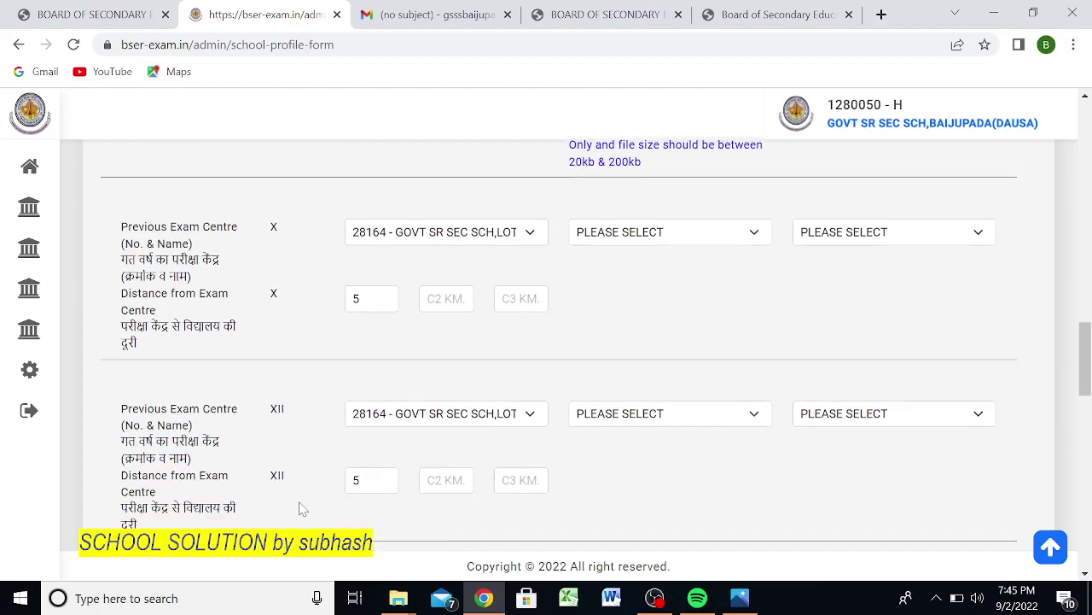
pyautogui.scroll(-2, 299, 508)
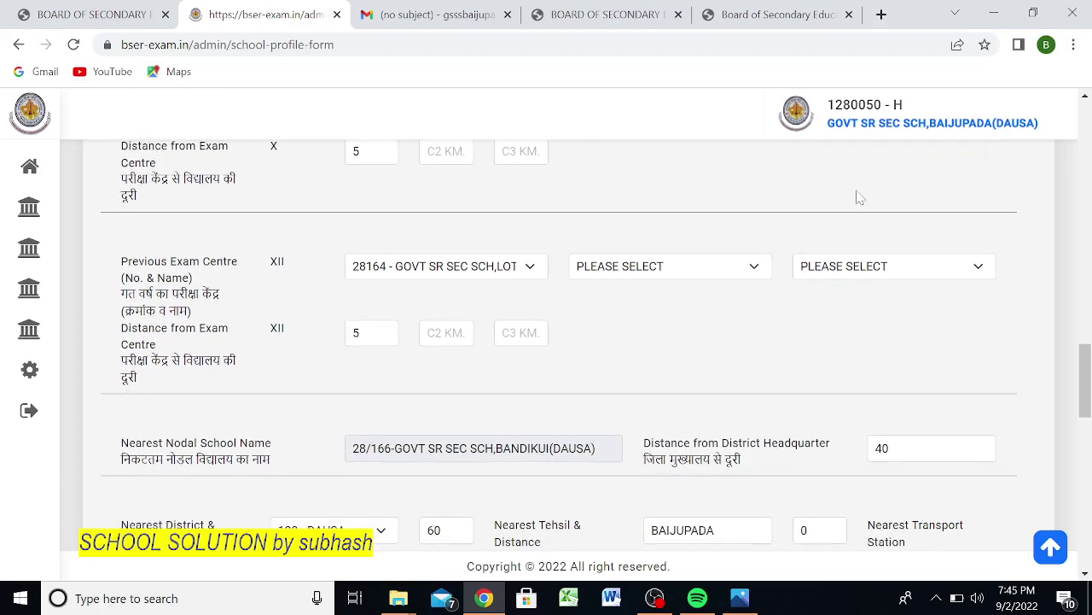
pyautogui.rightClick(828, 86)
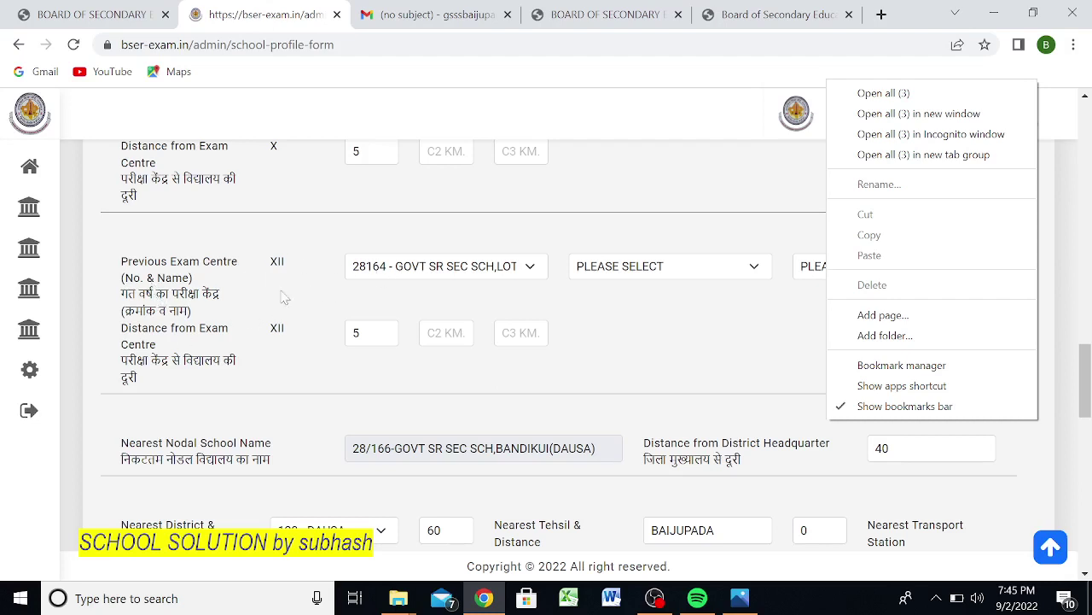
pyautogui.click(414, 274)
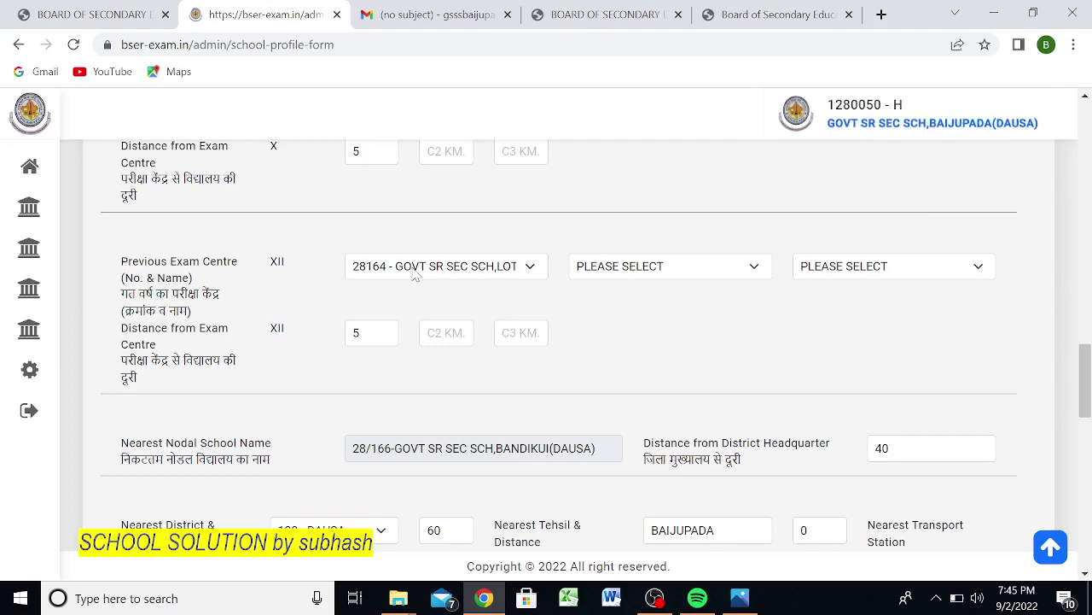
pyautogui.click(483, 274)
pyautogui.click(638, 267)
pyautogui.click(638, 267)
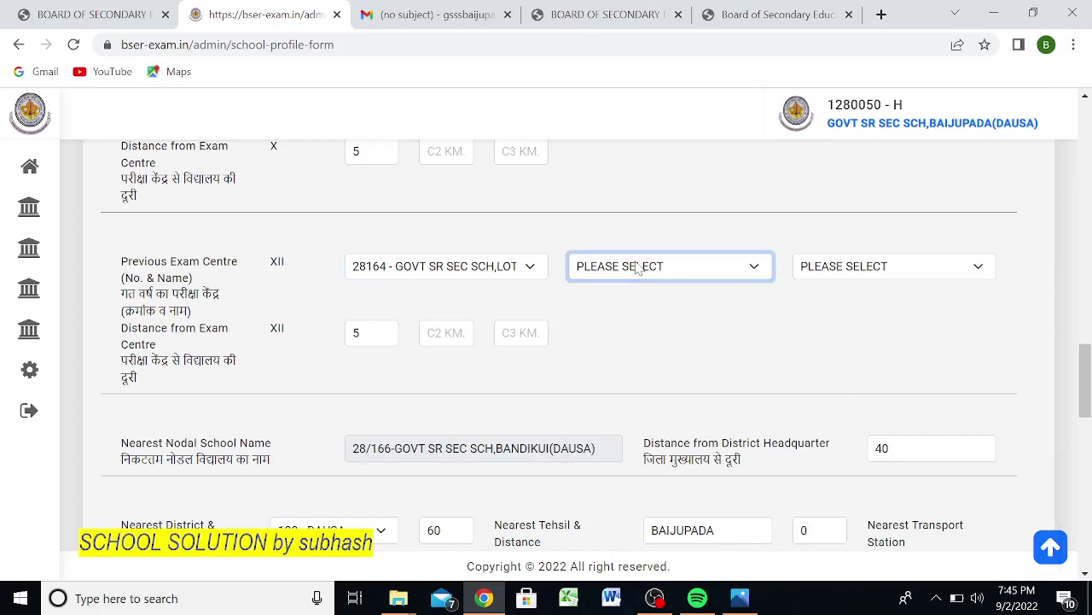
pyautogui.click(638, 267)
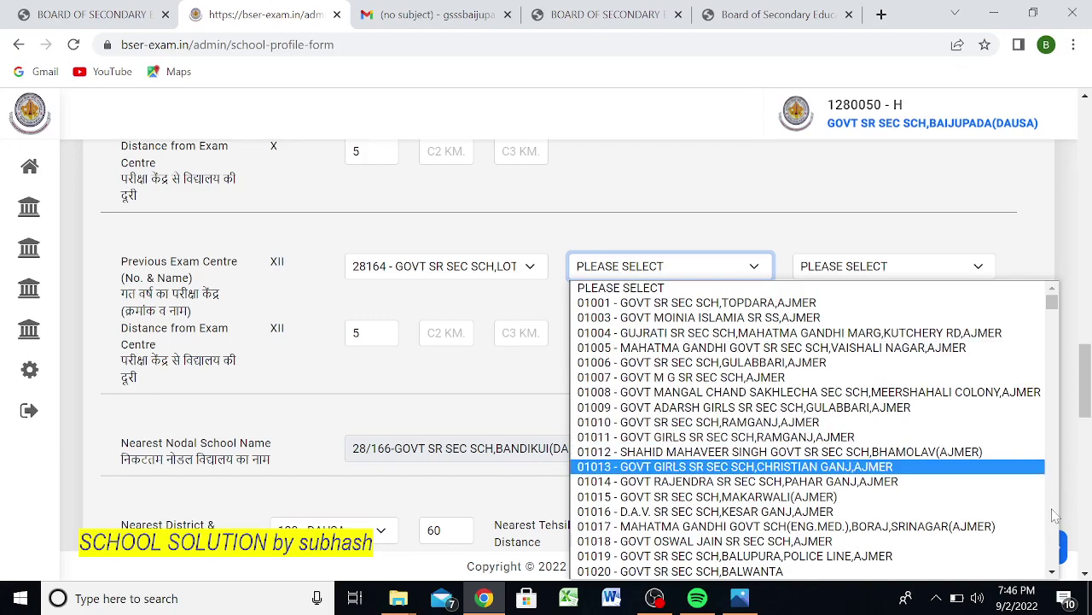
pyautogui.scroll(-12, 1056, 515)
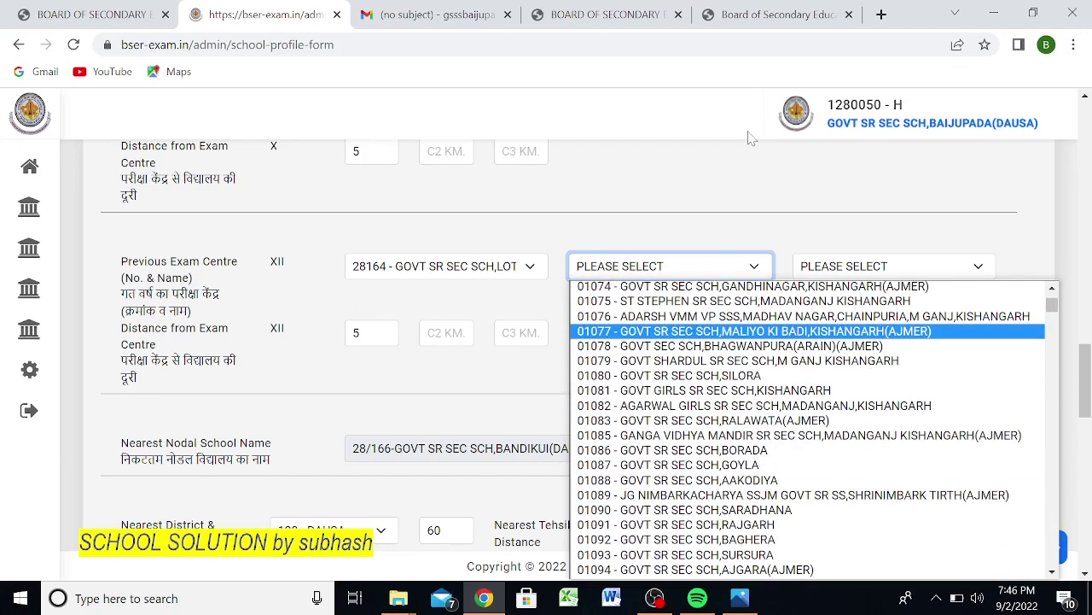
pyautogui.click(284, 311)
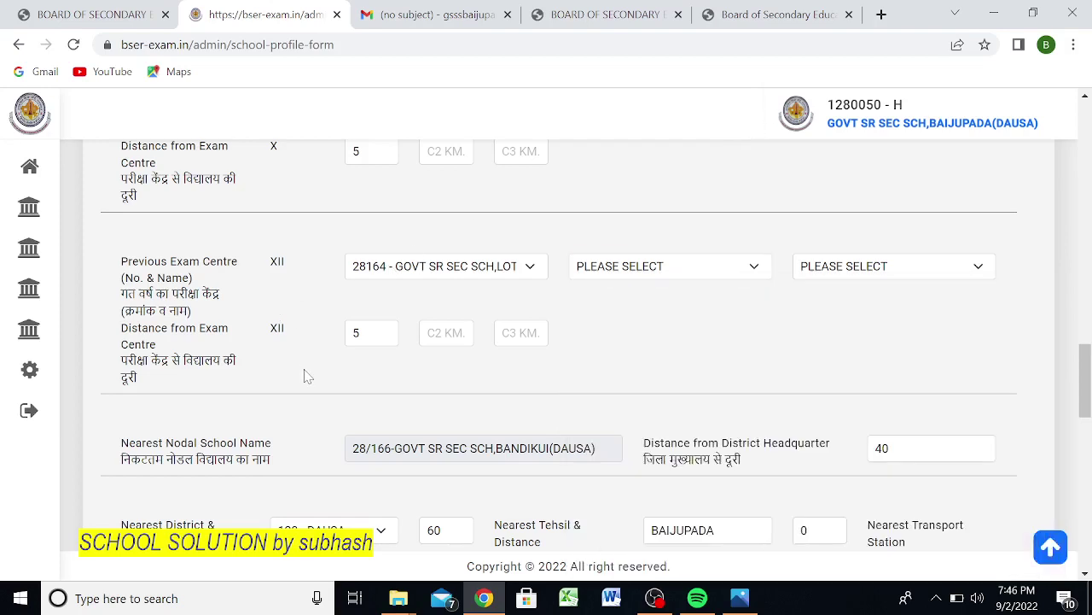
# - Examine the nearest nodal school, district and tehsil distances, practical material distribution centre and practical examination subject details
pyautogui.rightClick(826, 83)
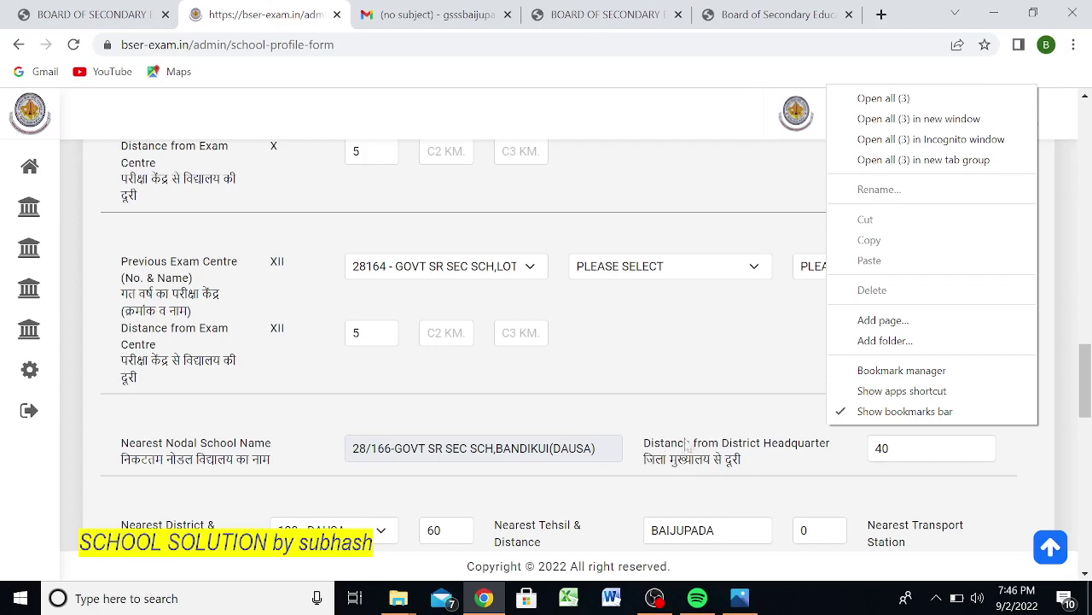
pyautogui.click(252, 491)
pyautogui.scroll(-2, 253, 491)
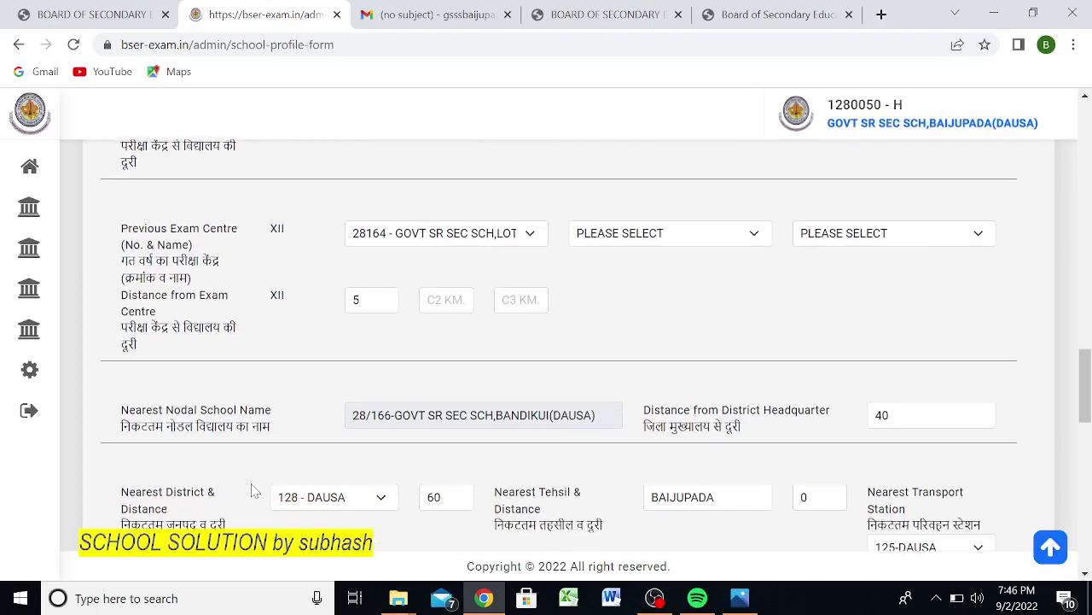
pyautogui.scroll(-2, 253, 490)
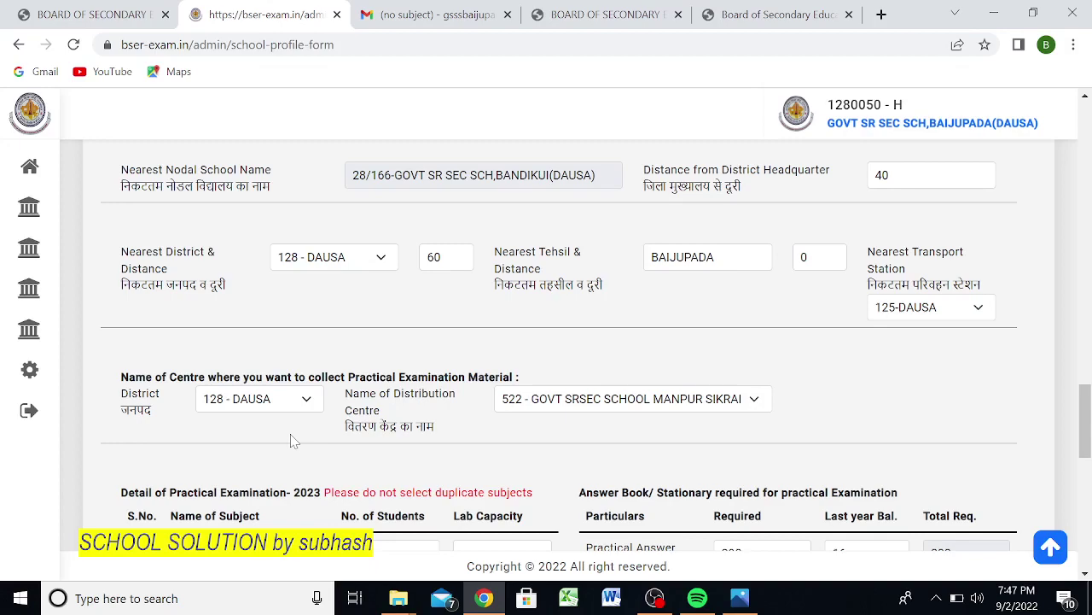
pyautogui.scroll(-3, 293, 440)
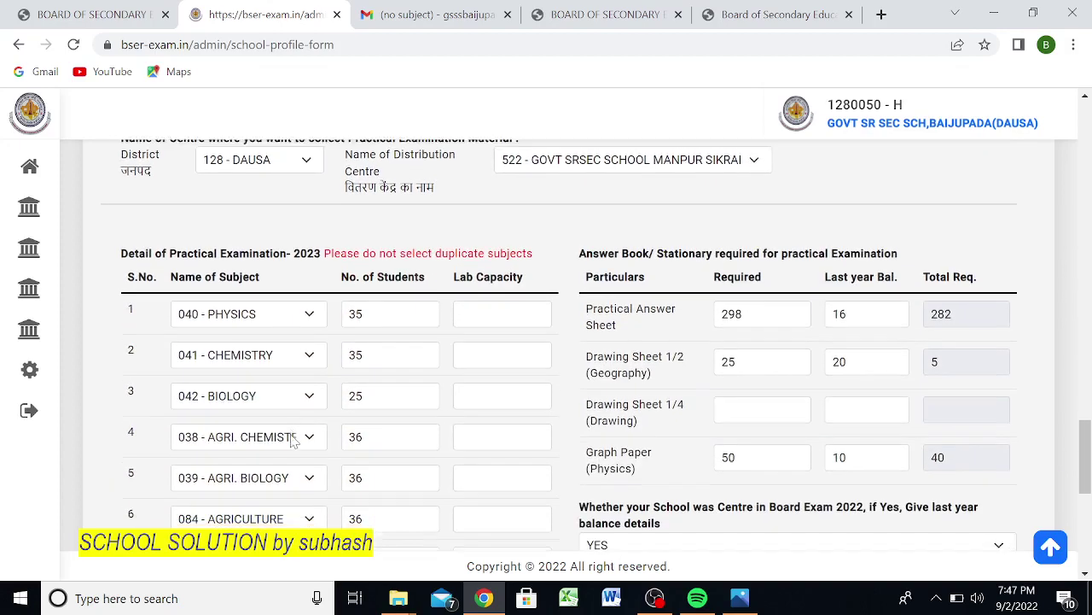
pyautogui.scroll(-1, 293, 440)
pyautogui.scroll(1, 293, 440)
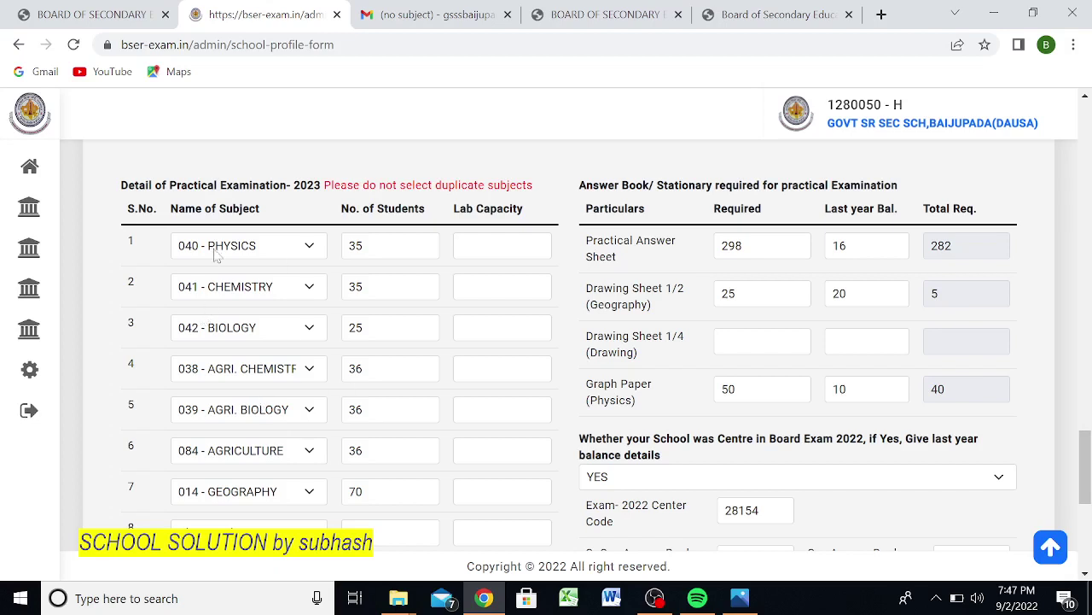
# - Set the lab capacity for Physics to 15 in the Practical Examination 2023 details
pyautogui.click(502, 246)
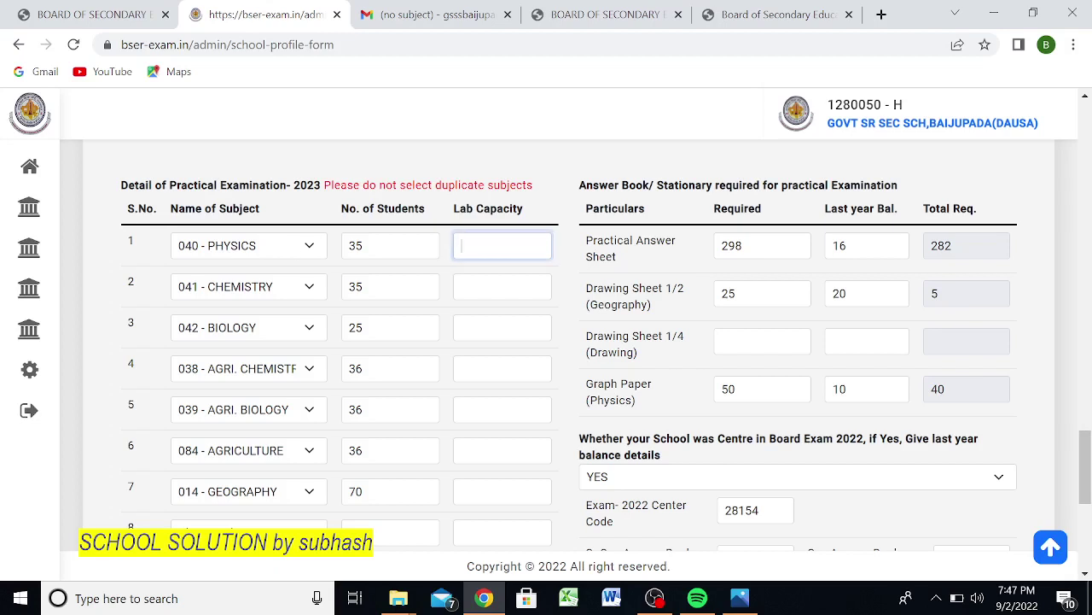
pyautogui.click(292, 269)
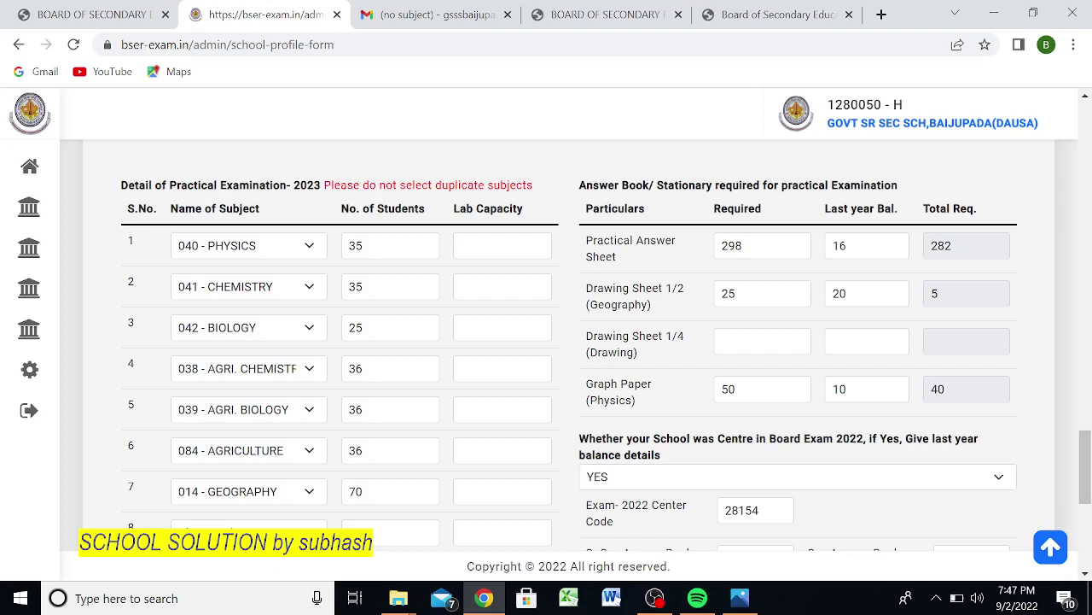
pyautogui.click(503, 246)
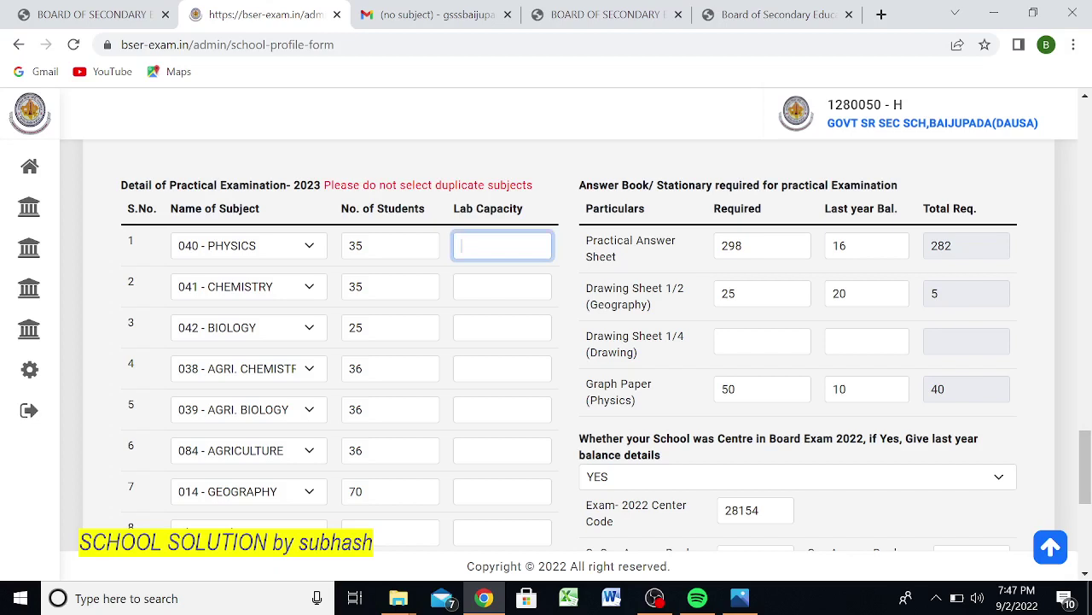
pyautogui.write('15')
# - Review the practical exam stationery requirements and open the choices for whether the school was a Board Exam 2022 centre
pyautogui.click(579, 192)
pyautogui.moveTo(581, 194); pyautogui.dragTo(876, 189)
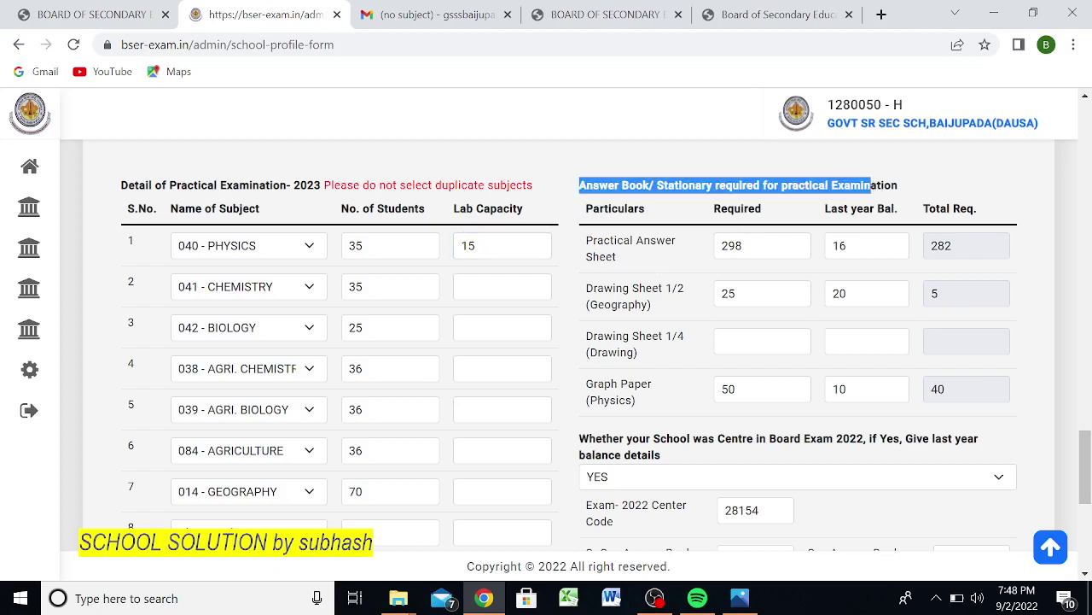
pyautogui.click(664, 263)
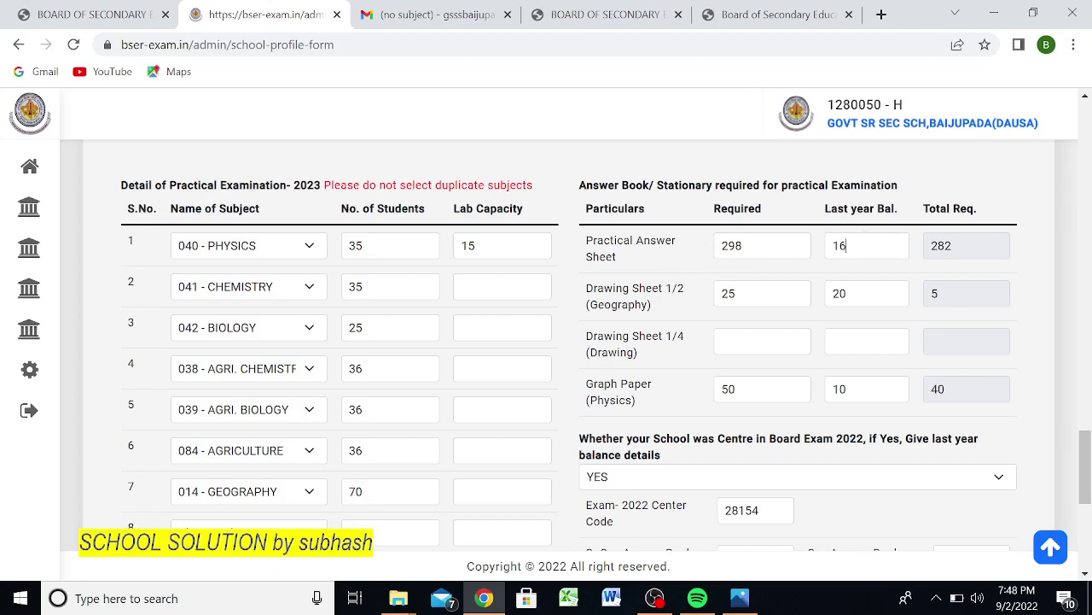
pyautogui.click(866, 244)
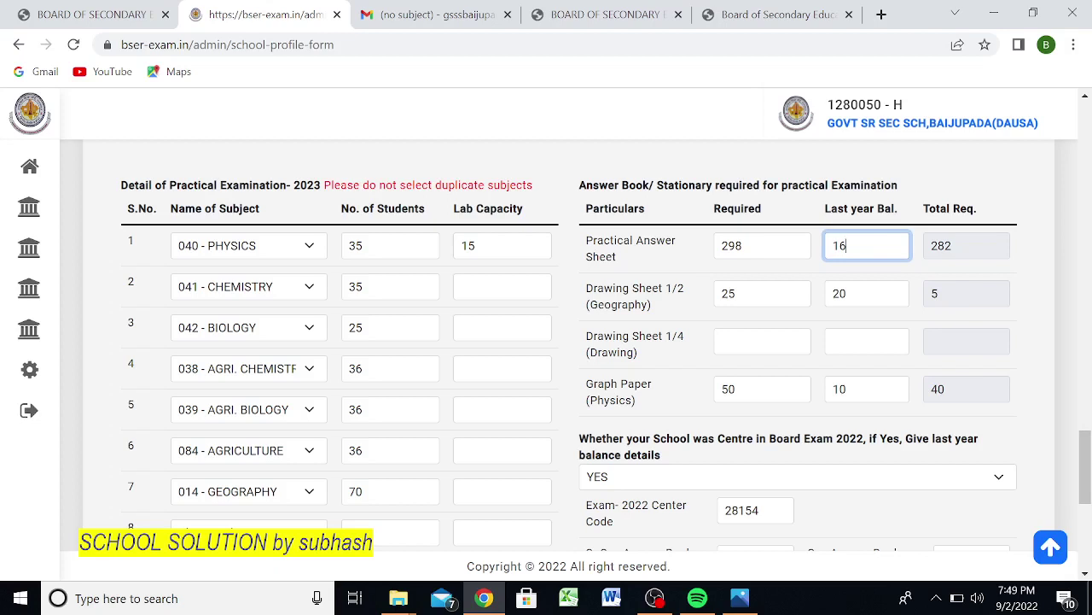
pyautogui.click(966, 246)
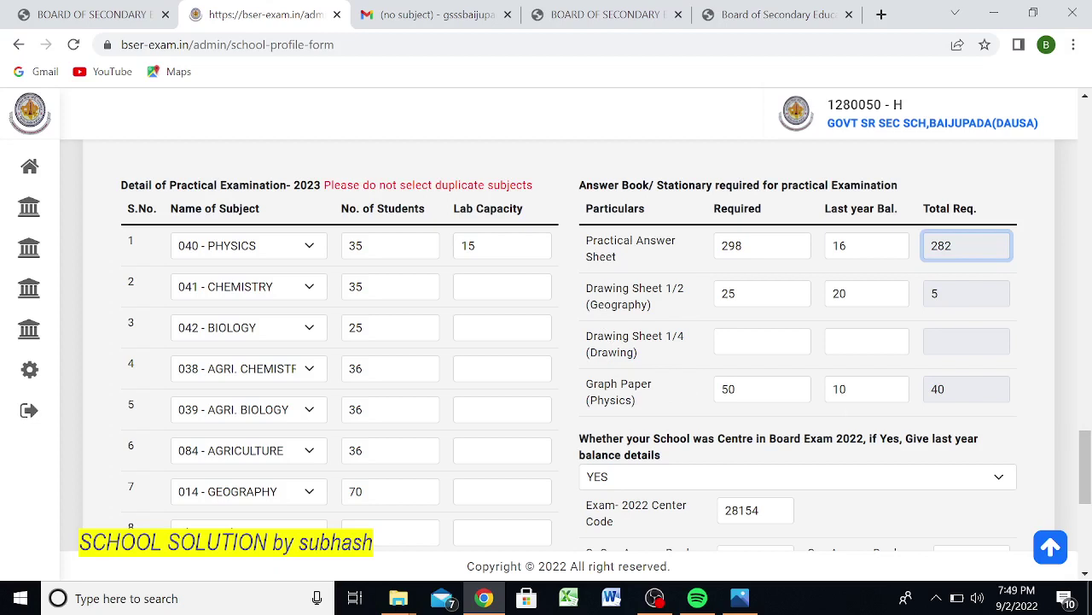
pyautogui.click(703, 421)
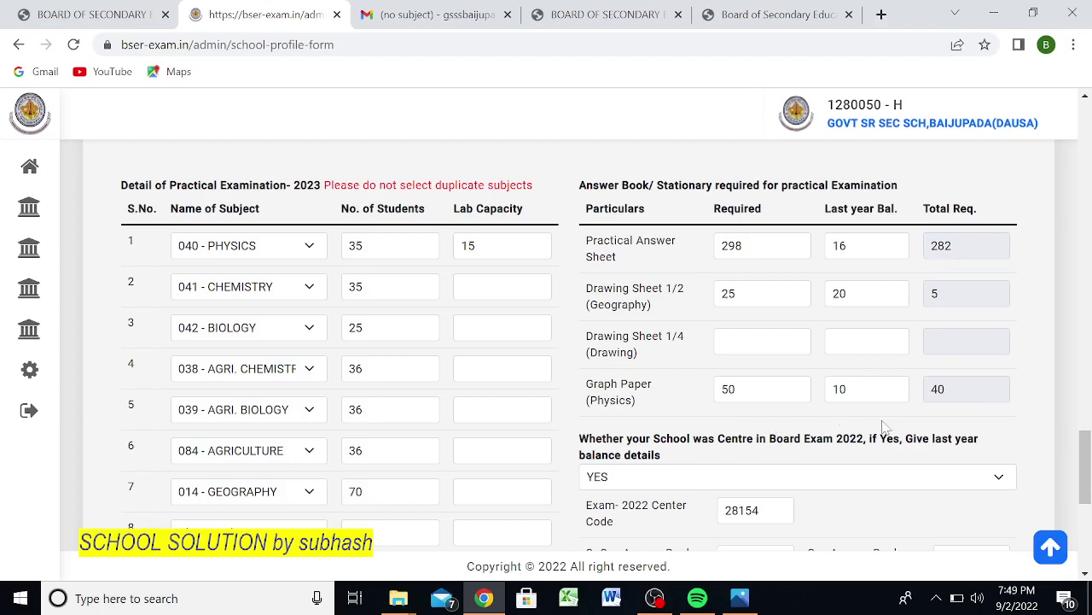
pyautogui.scroll(-3, 885, 427)
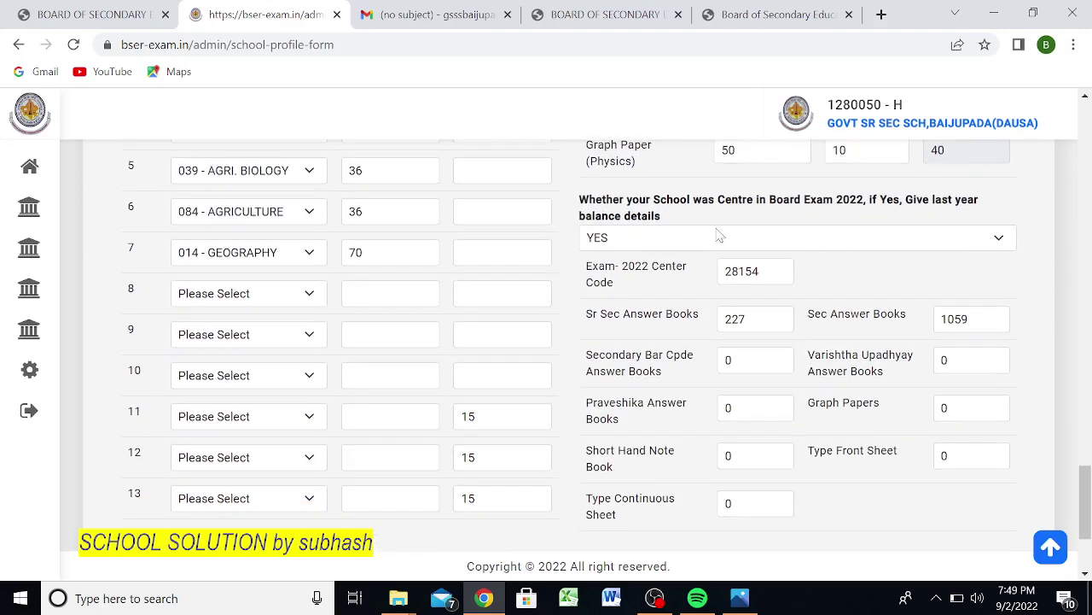
pyautogui.click(815, 247)
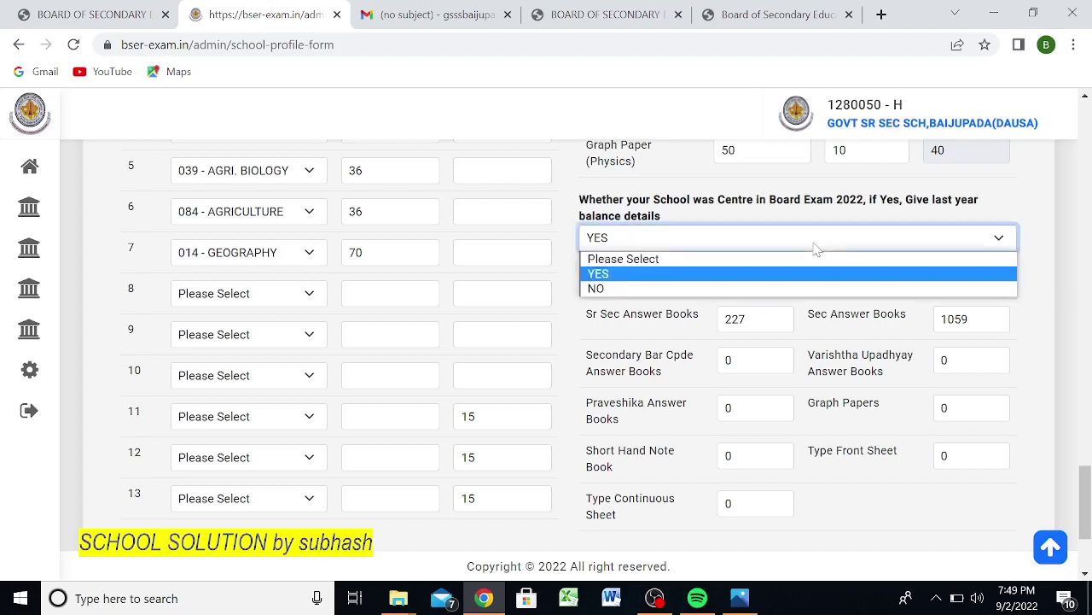
# - Close the Board Exam 2022 centre choices and examine last year's answer book balances and the nearest answer book collection centre details
pyautogui.click(559, 264)
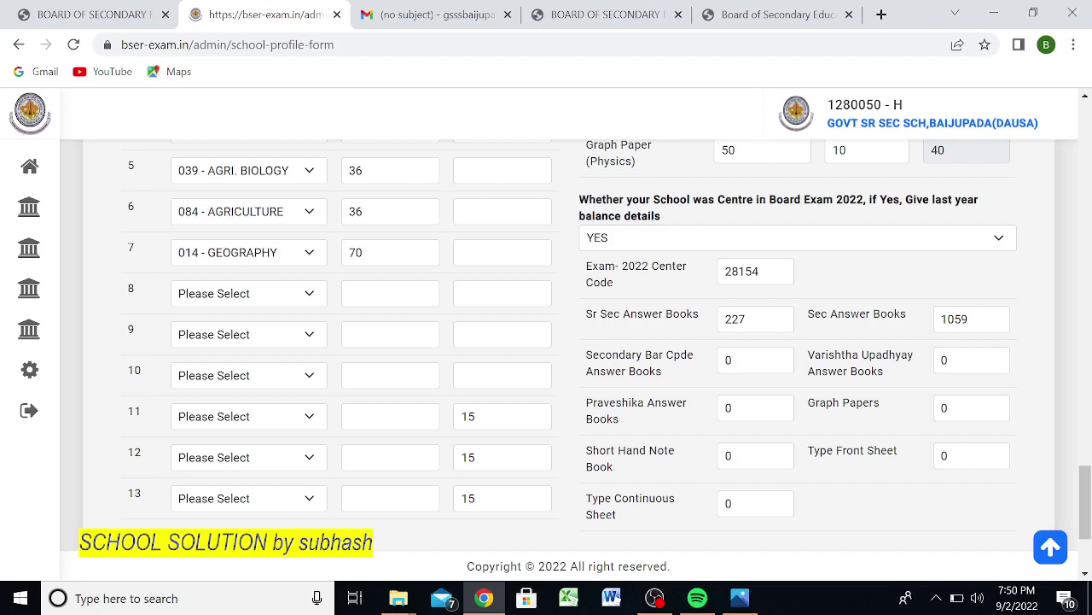
pyautogui.click(753, 319)
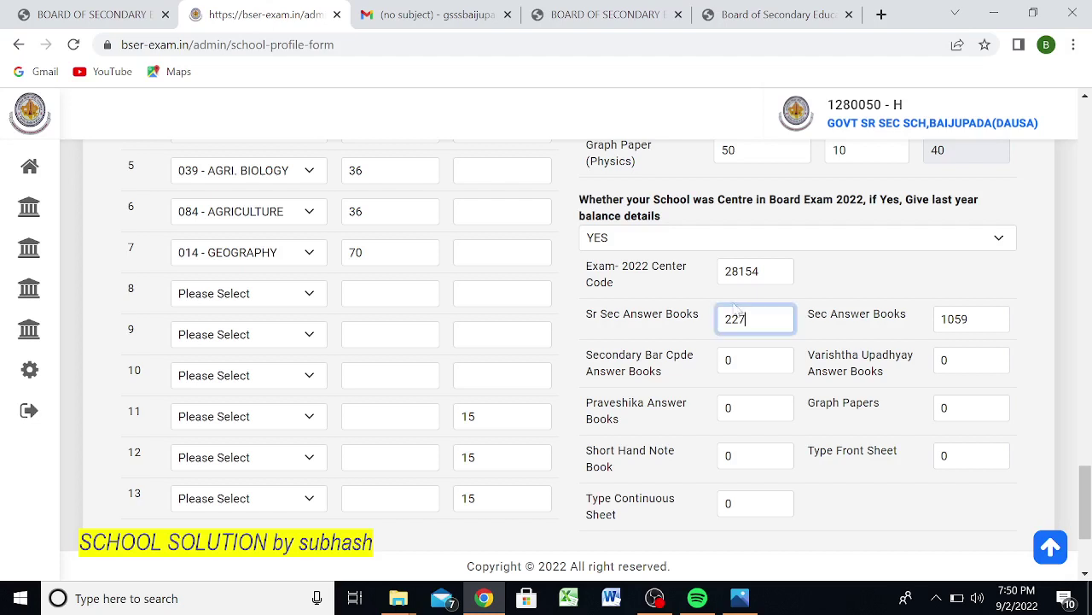
pyautogui.click(916, 315)
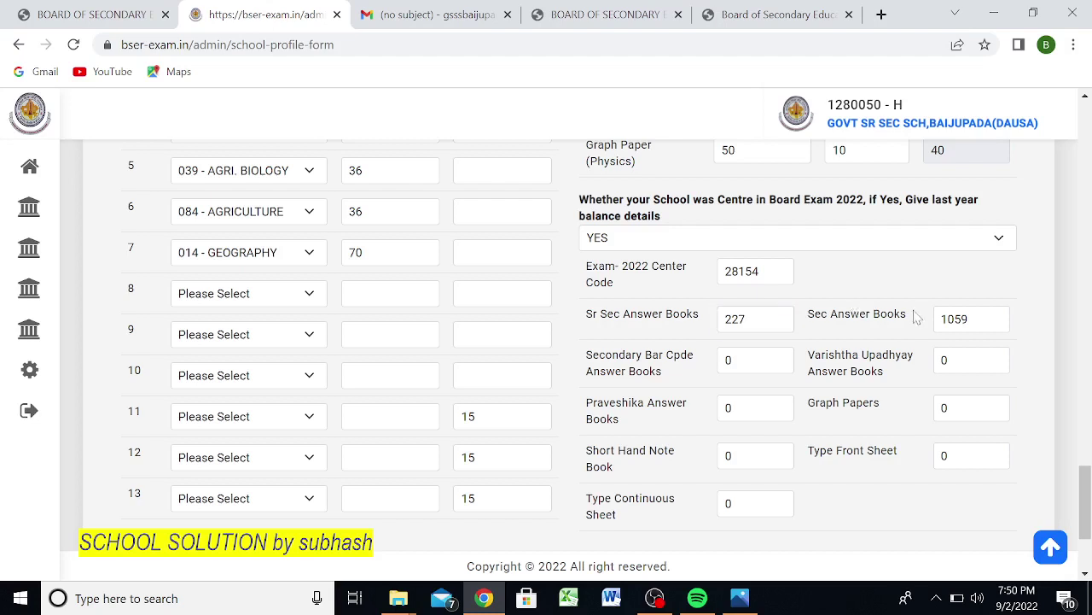
pyautogui.click(976, 320)
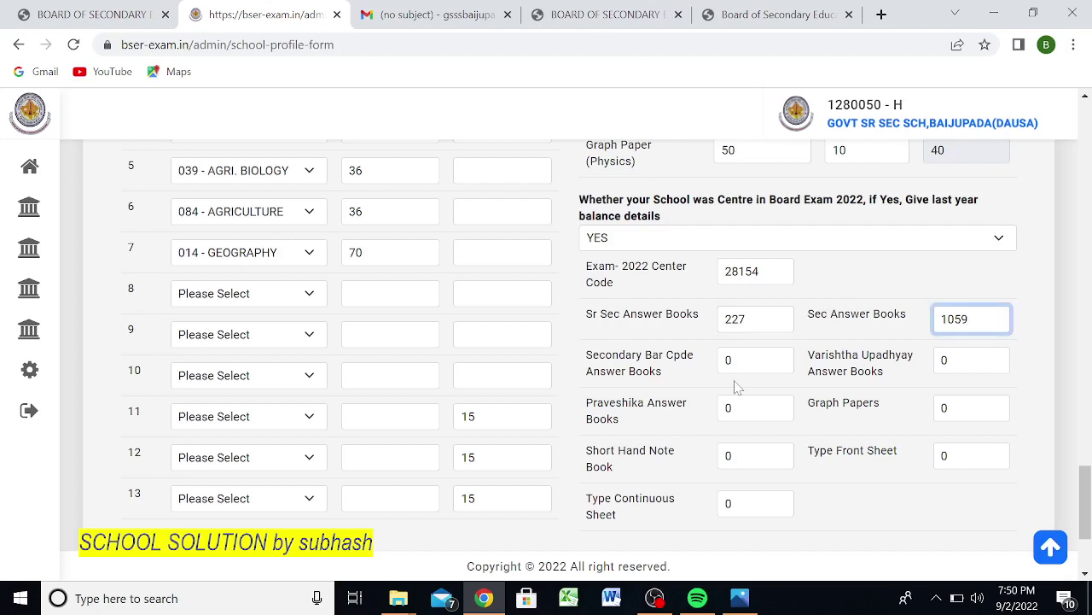
pyautogui.click(646, 399)
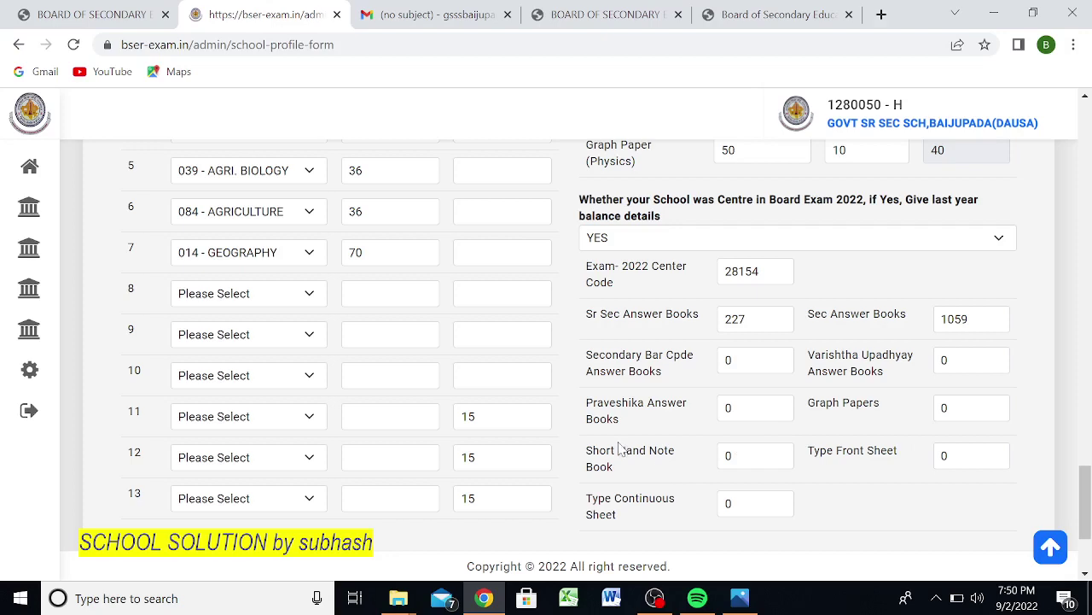
pyautogui.scroll(-2, 620, 449)
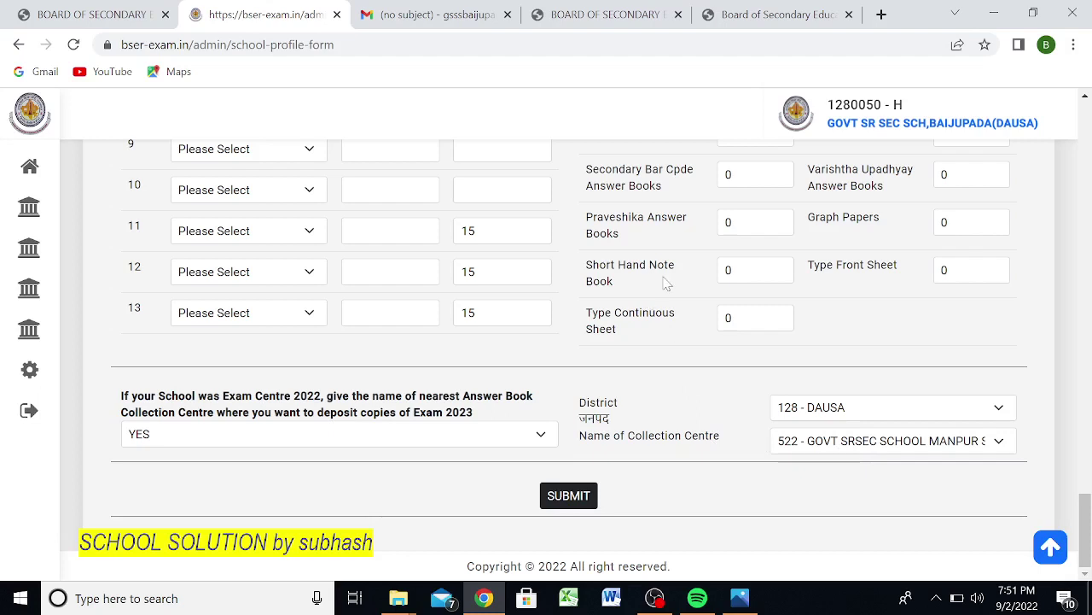
# - Review the school profile form from the school details through the affiliation, subject, exam centre and practical sections to the collection centre
pyautogui.click(1087, 232)
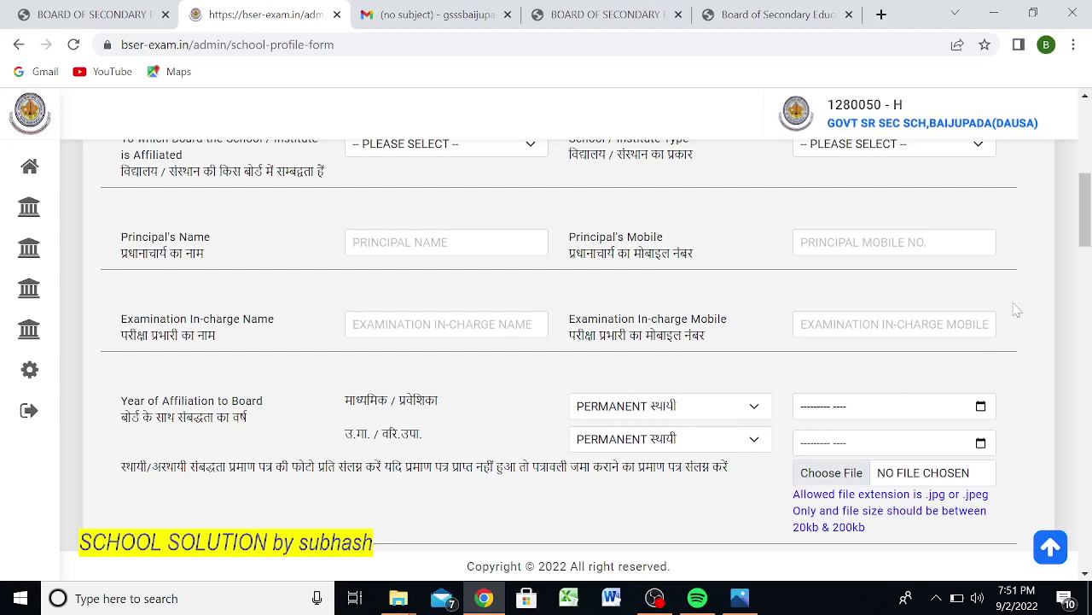
pyautogui.moveTo(1080, 223); pyautogui.dragTo(1080, 161)
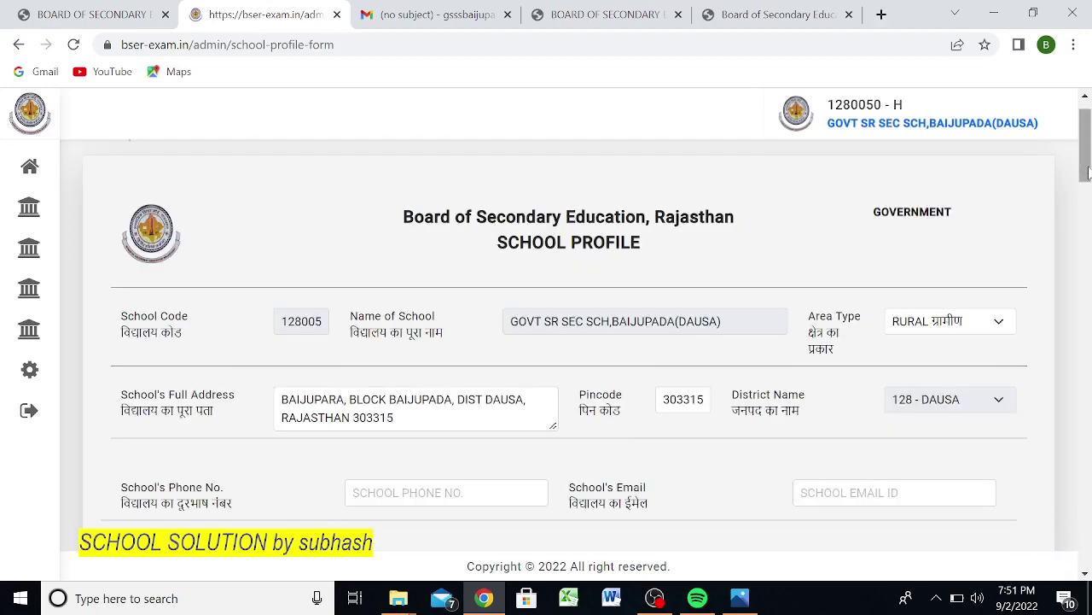
pyautogui.scroll(-5, 1090, 420)
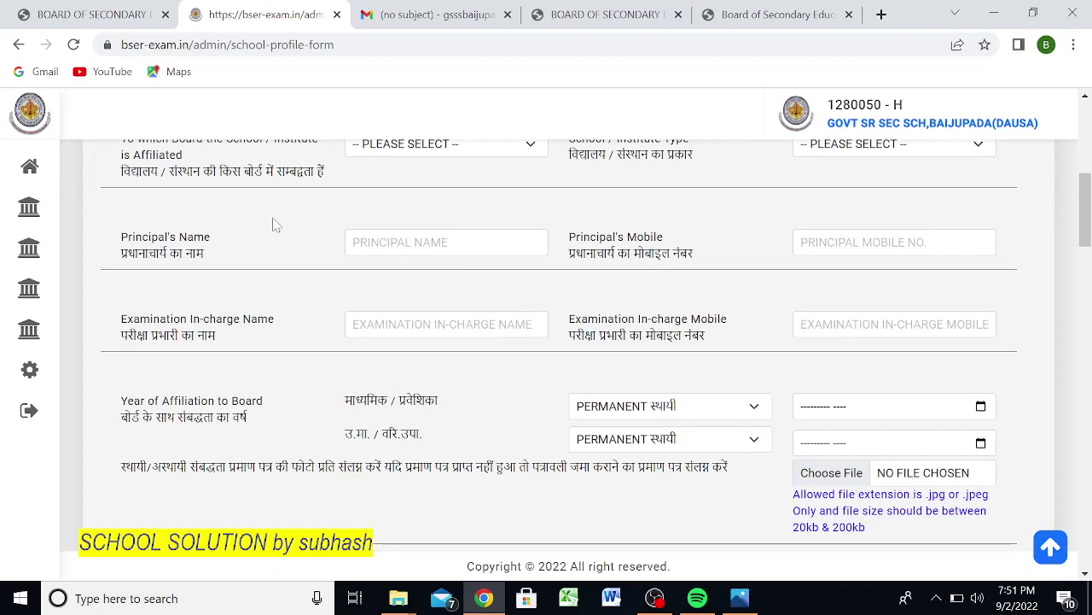
pyautogui.scroll(2, 273, 224)
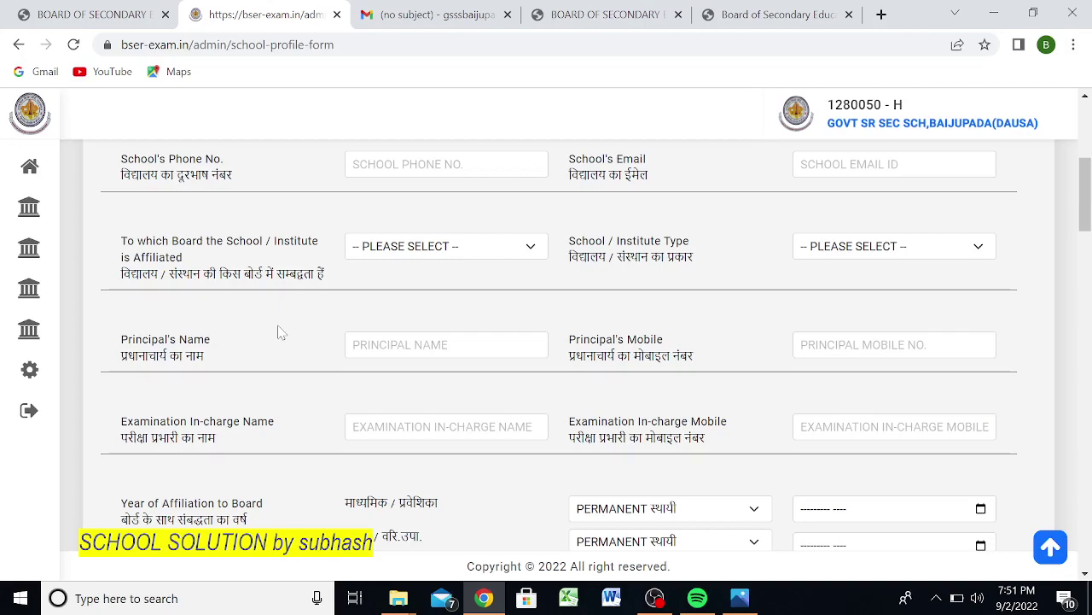
pyautogui.scroll(-5, 281, 333)
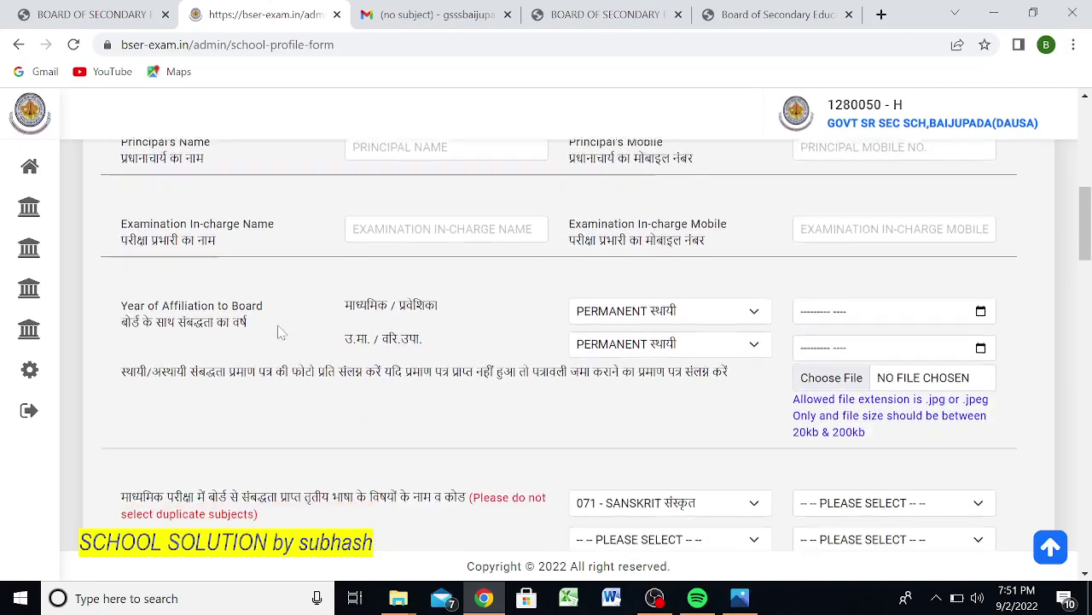
pyautogui.scroll(-5, 281, 333)
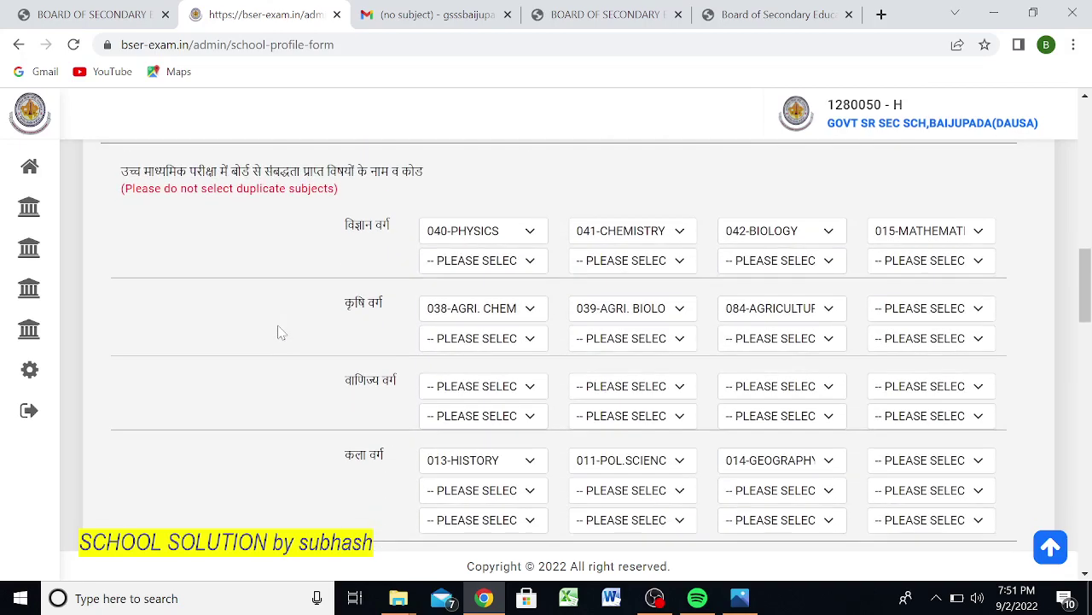
pyautogui.scroll(-4, 281, 333)
pyautogui.scroll(1, 282, 333)
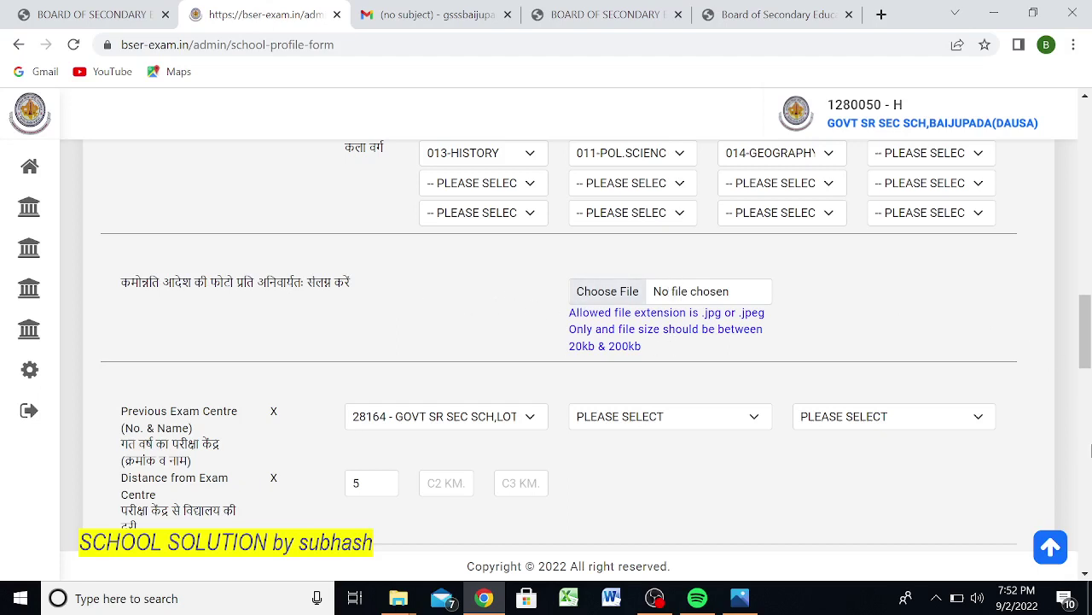
pyautogui.click(1090, 482)
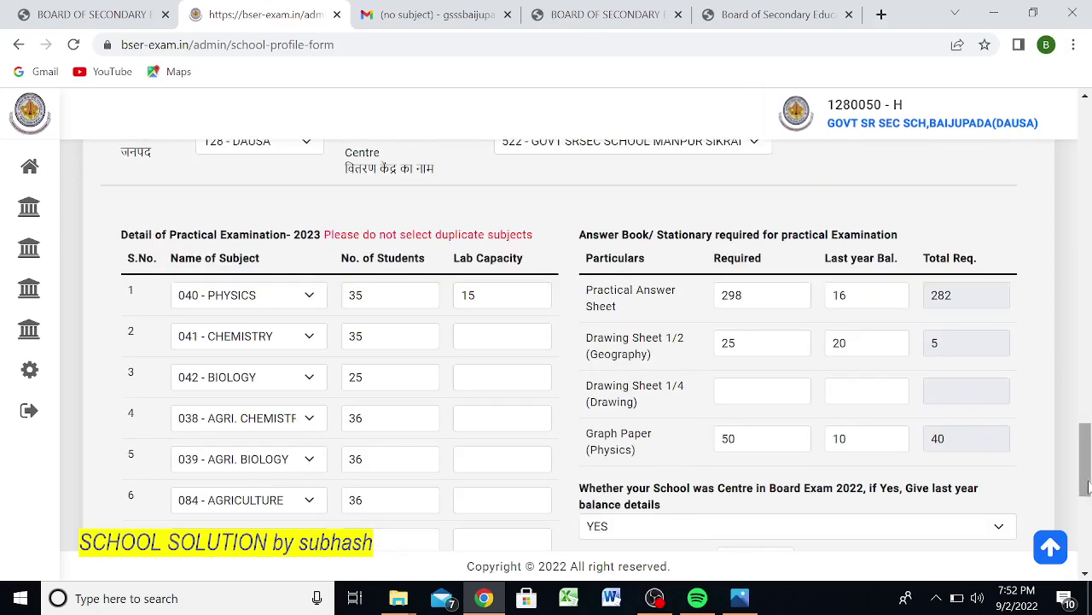
pyautogui.click(1091, 531)
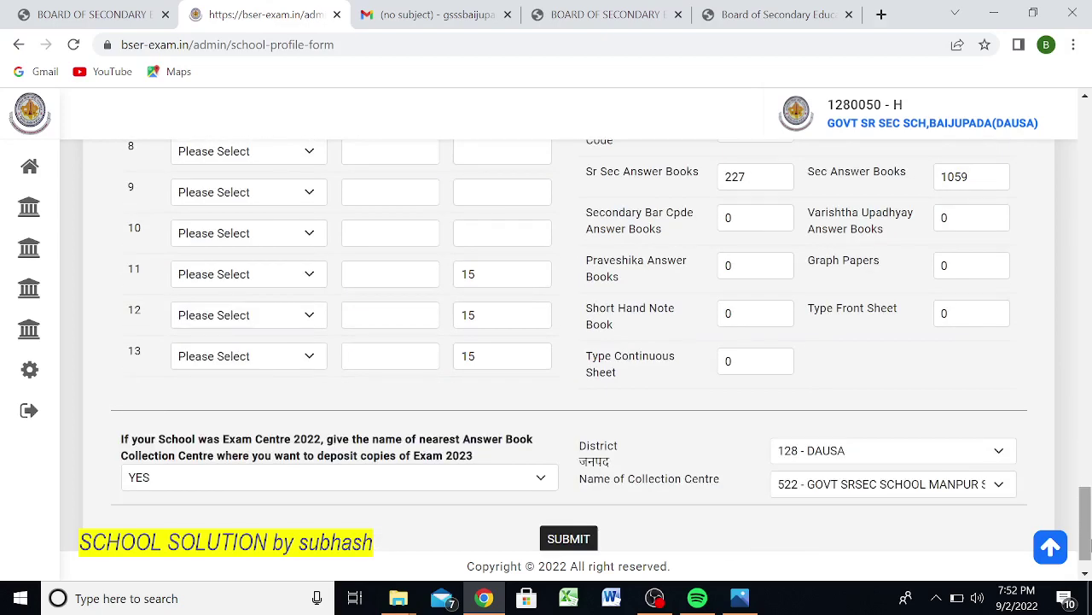
pyautogui.click(1086, 573)
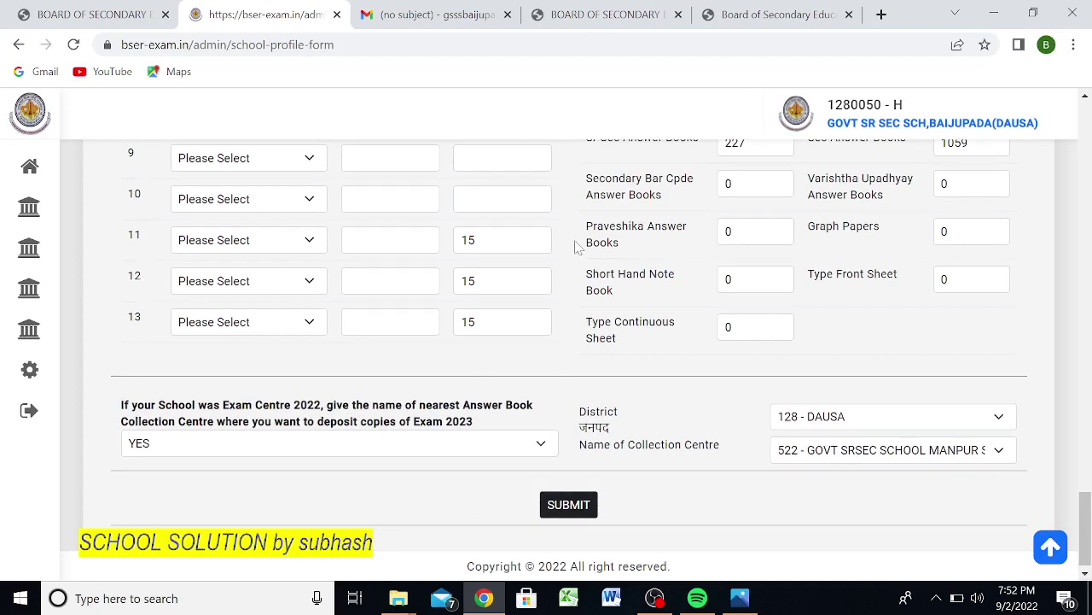
# - Return to the dashboard and open the saved school profile for viewing
pyautogui.click(1090, 206)
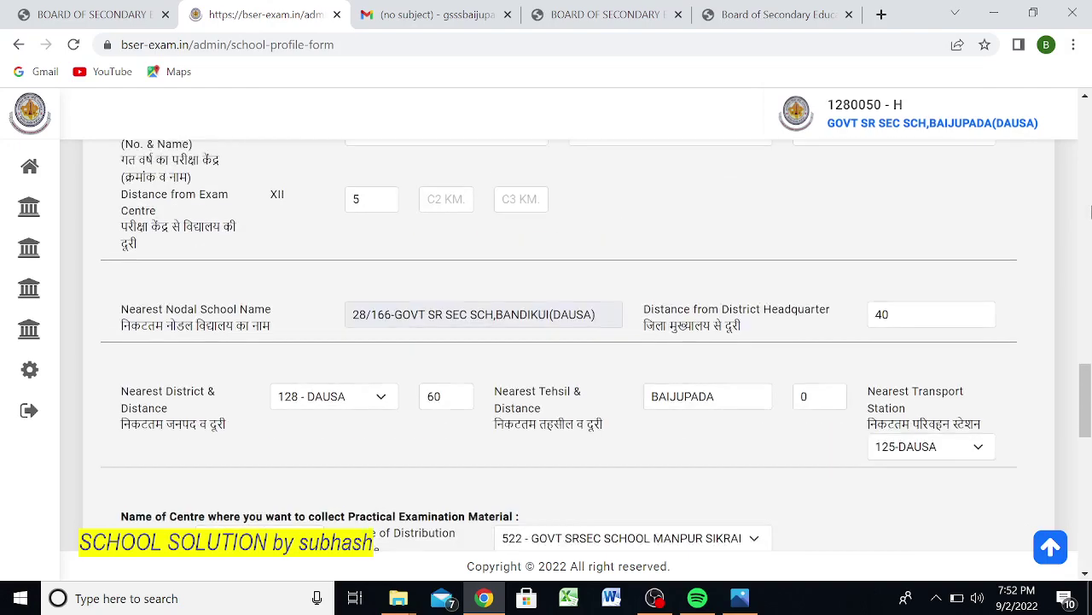
pyautogui.click(1089, 209)
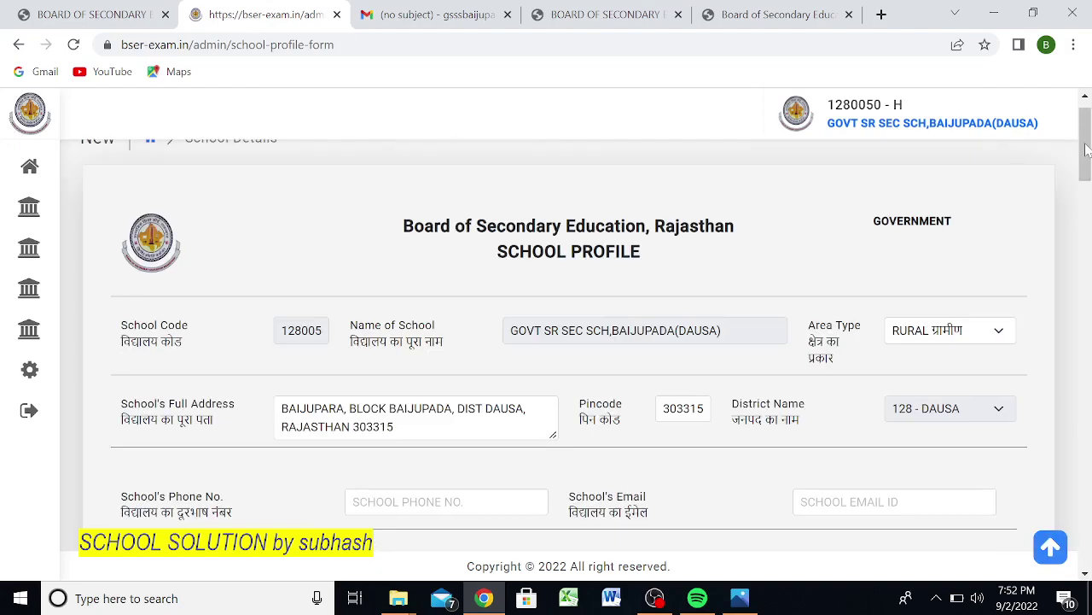
pyautogui.click(1088, 150)
pyautogui.moveTo(43, 139)
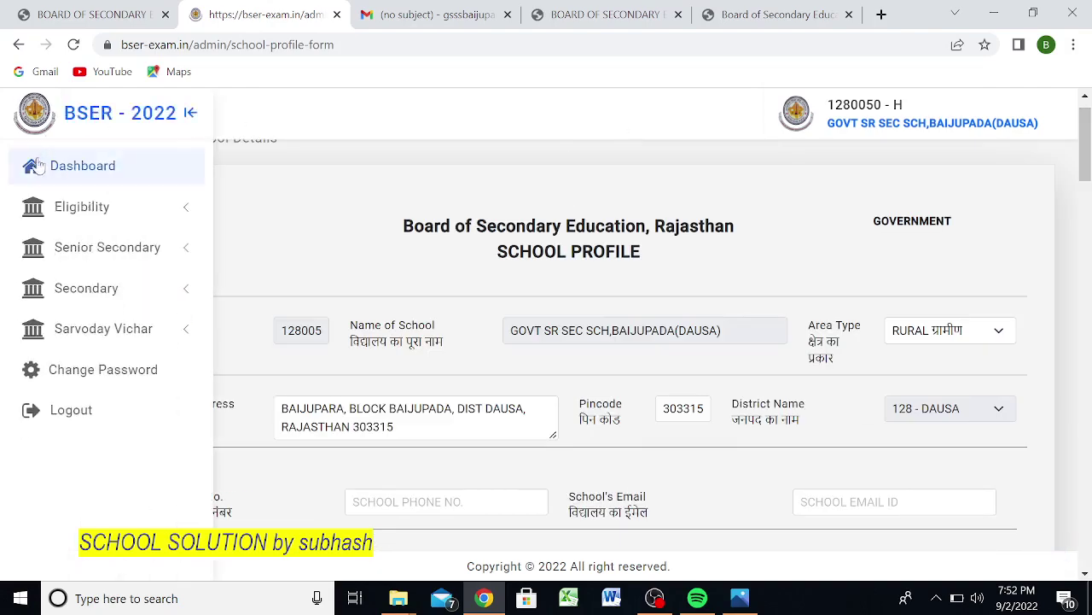
pyautogui.click(90, 170)
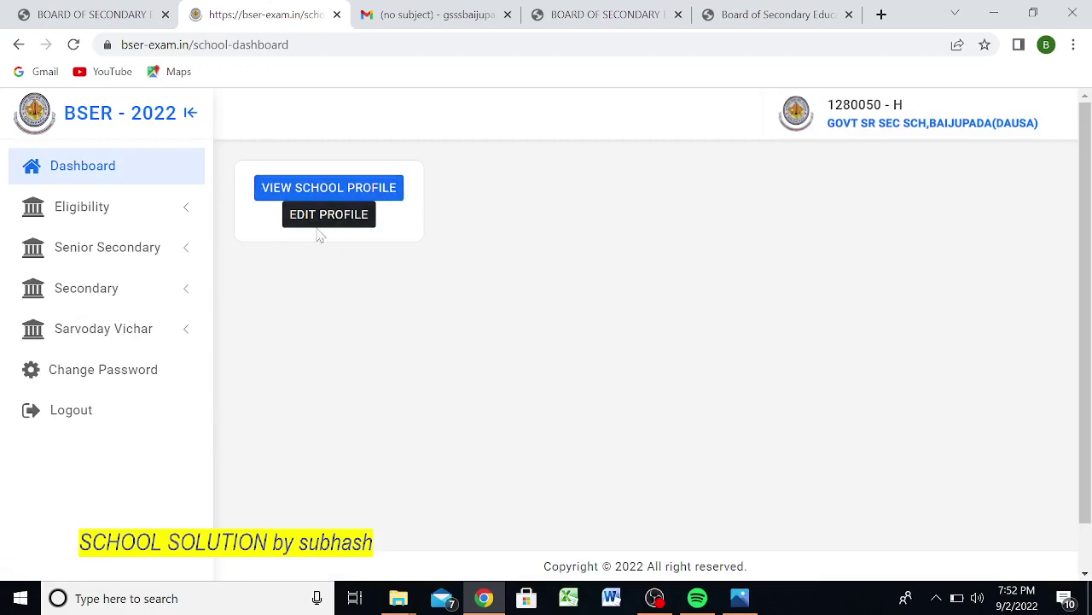
pyautogui.click(363, 196)
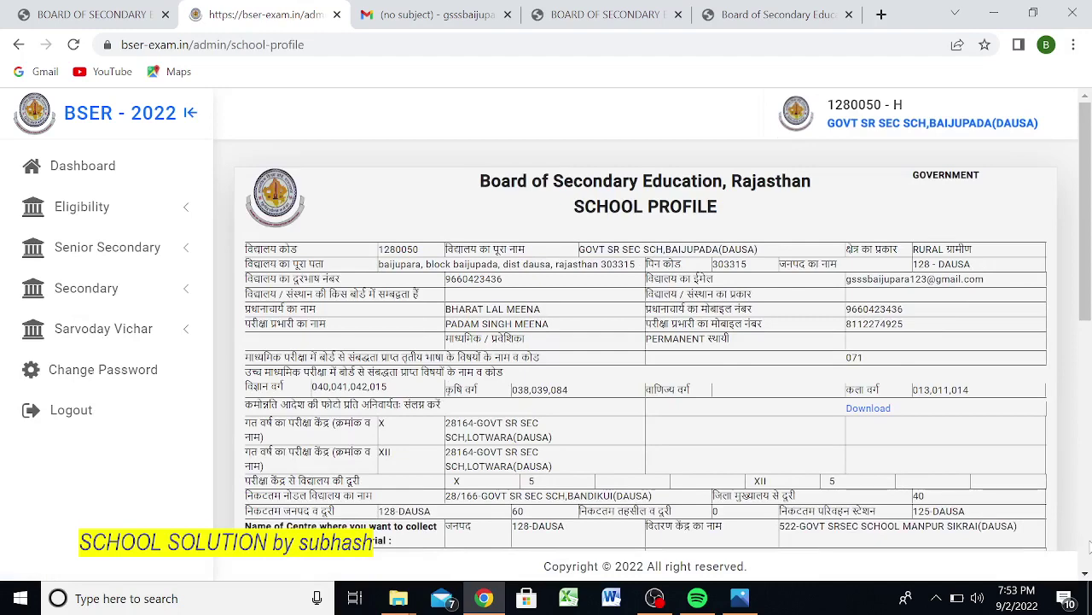
# - Examine the saved school profile, including school details, exam centres, practical subjects, stationery balances and the answer book collection centre
pyautogui.scroll(-7, 1088, 546)
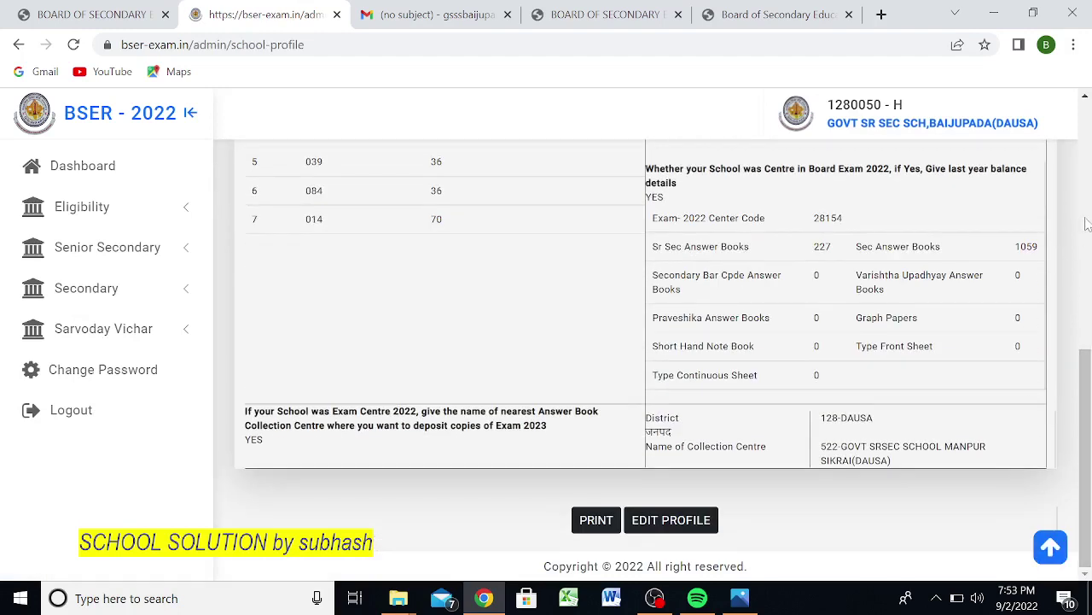
pyautogui.scroll(5, 1086, 237)
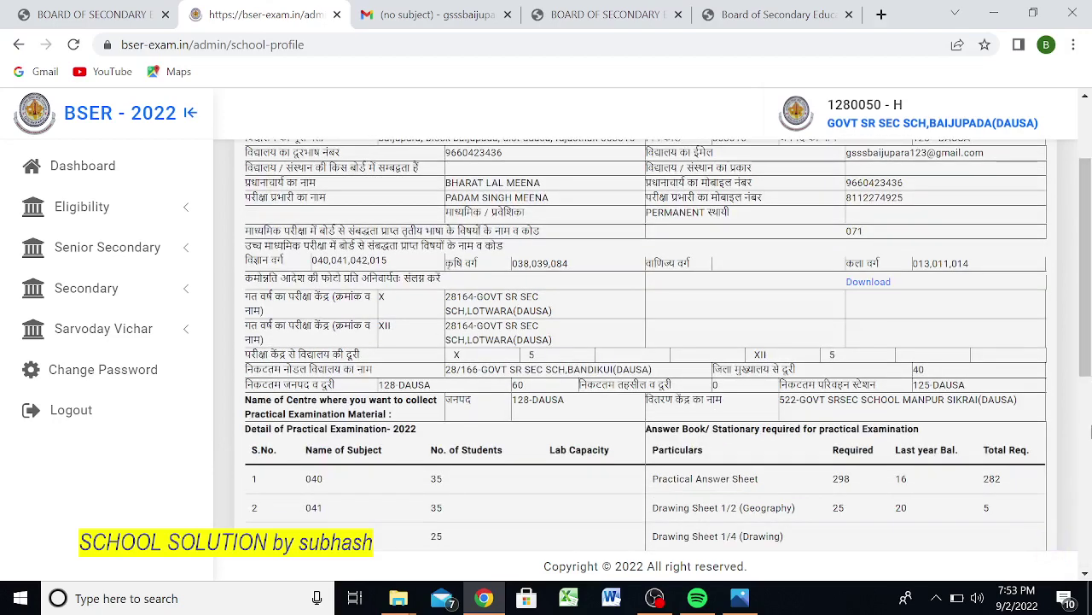
pyautogui.scroll(-5, 1090, 432)
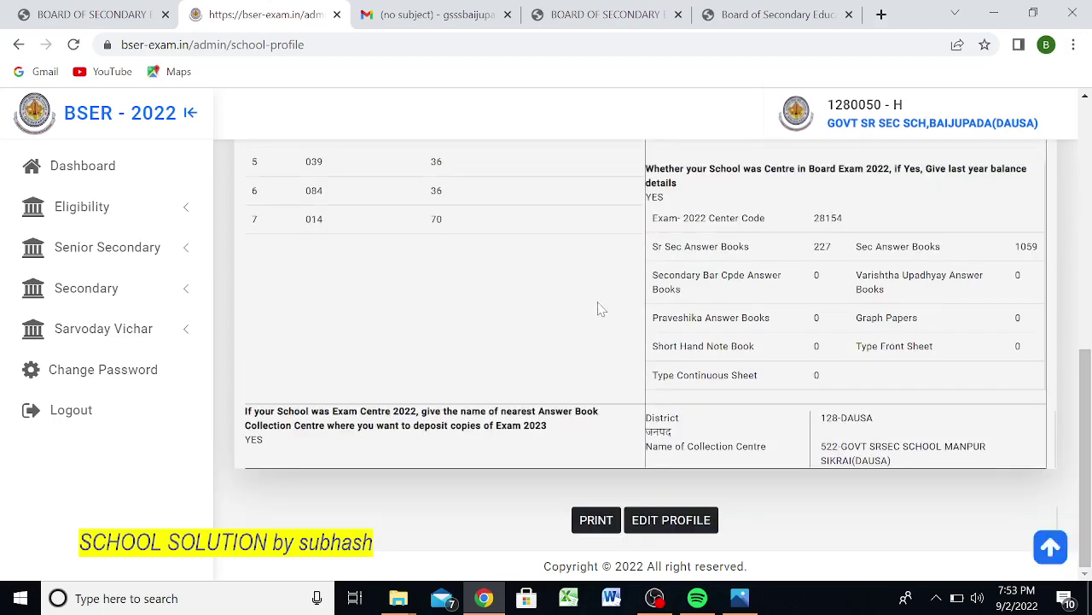
pyautogui.scroll(2, 601, 309)
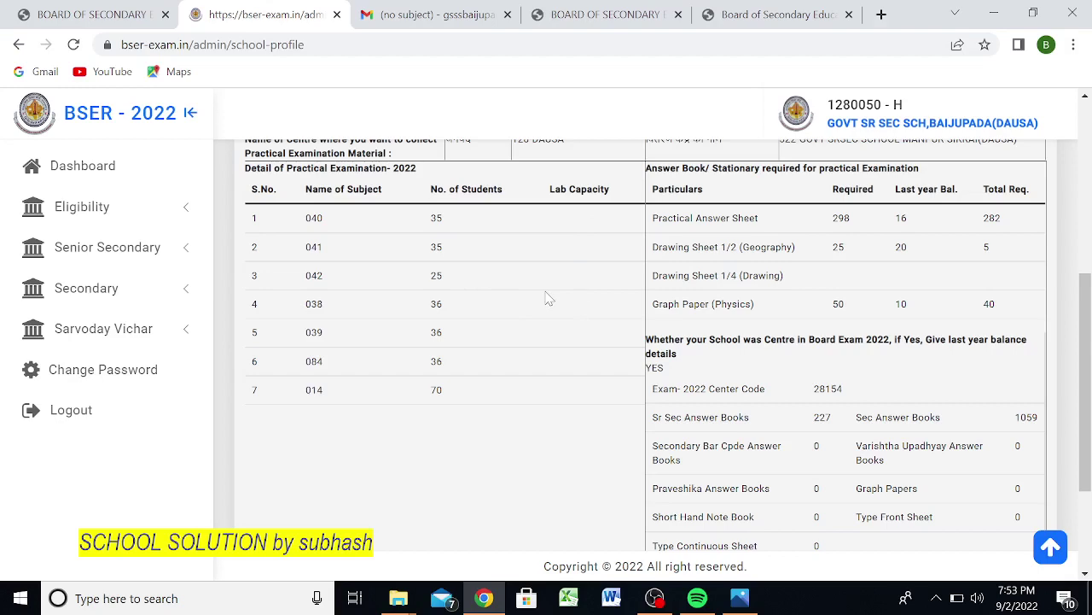
pyautogui.scroll(1, 549, 298)
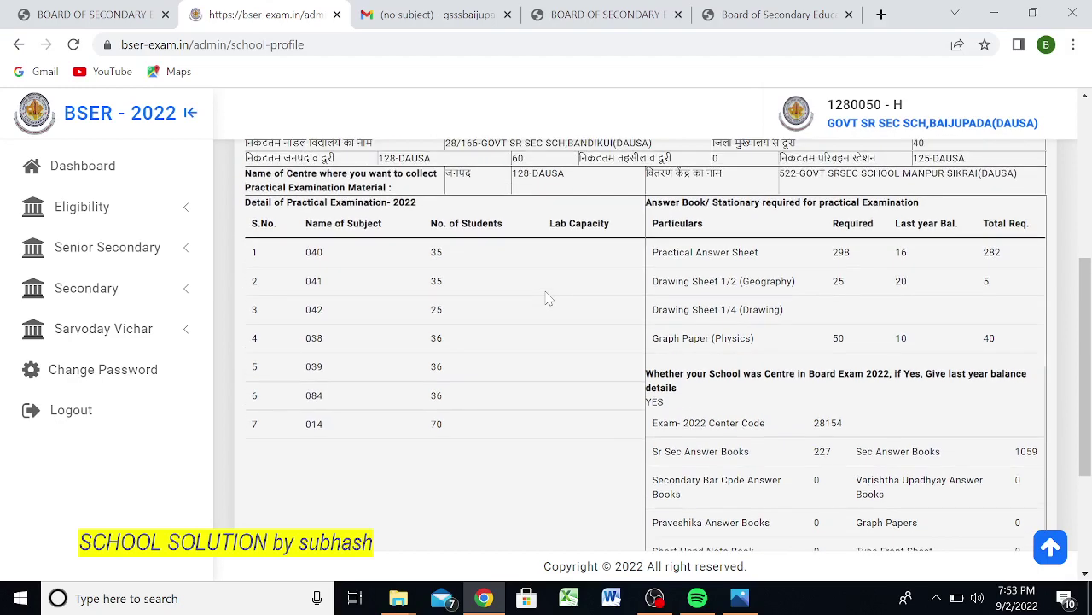
pyautogui.scroll(4, 549, 297)
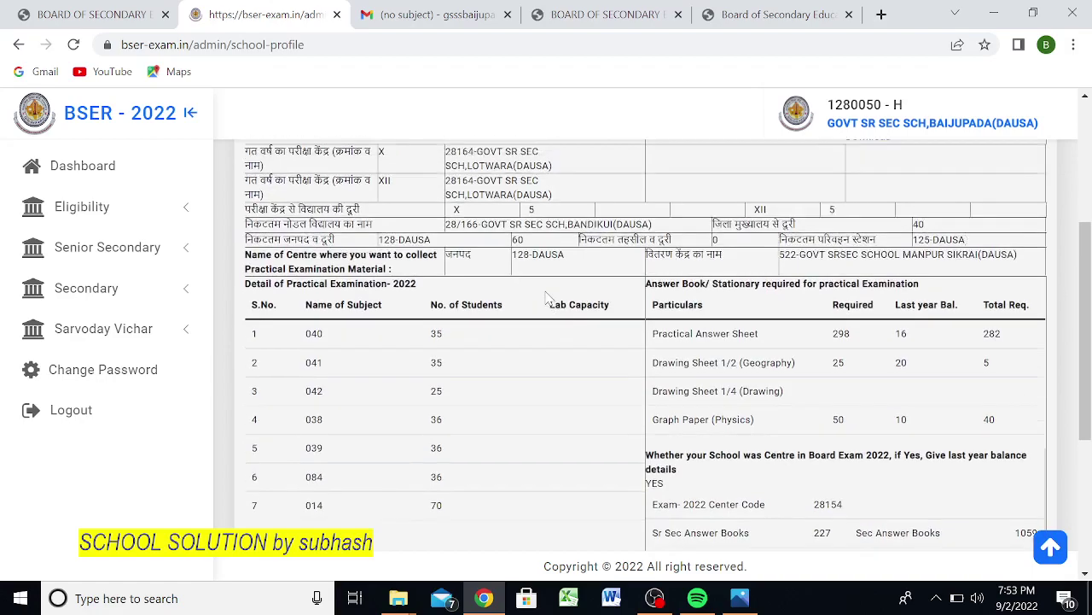
pyautogui.scroll(5, 549, 298)
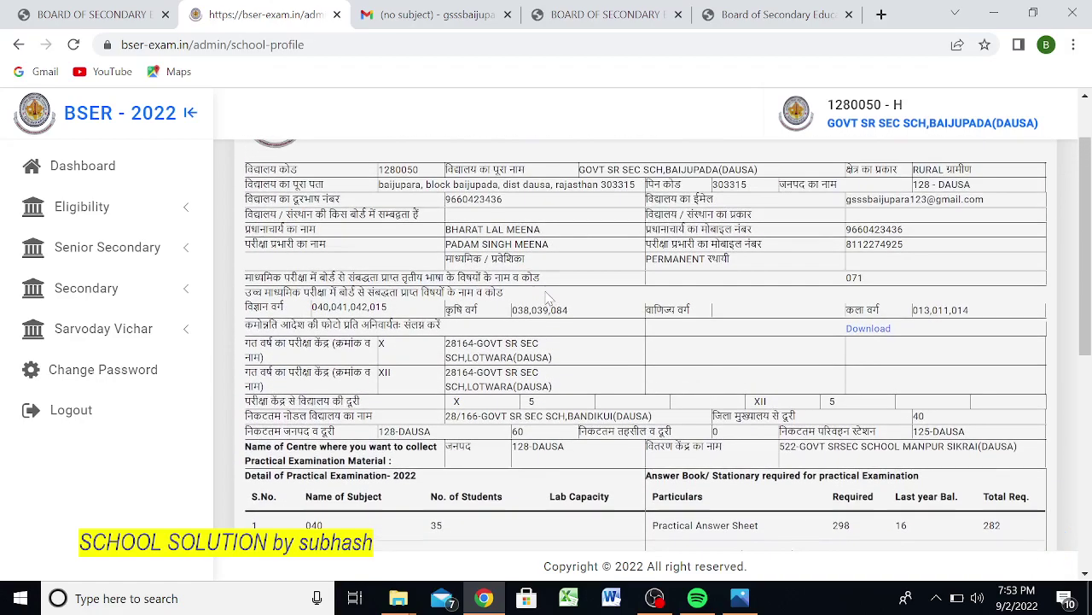
pyautogui.scroll(-2, 549, 298)
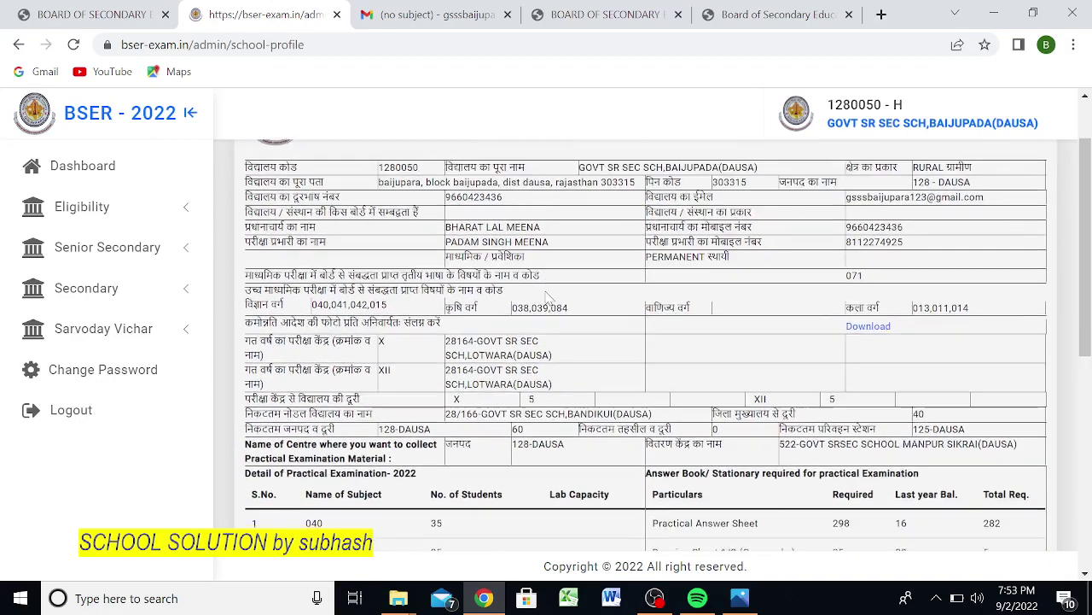
pyautogui.scroll(-5, 549, 298)
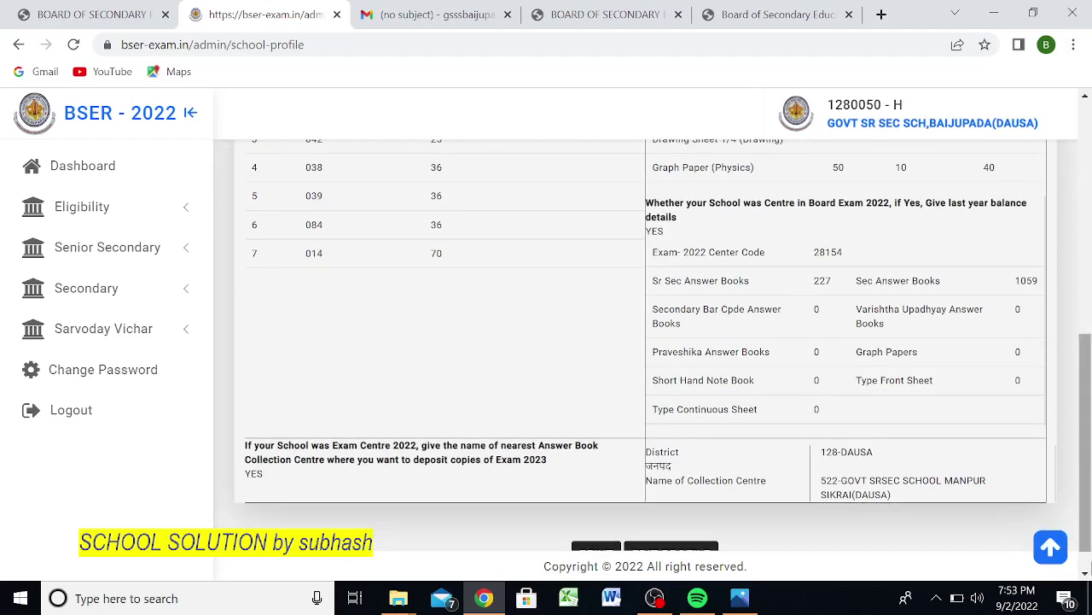
pyautogui.click(1085, 570)
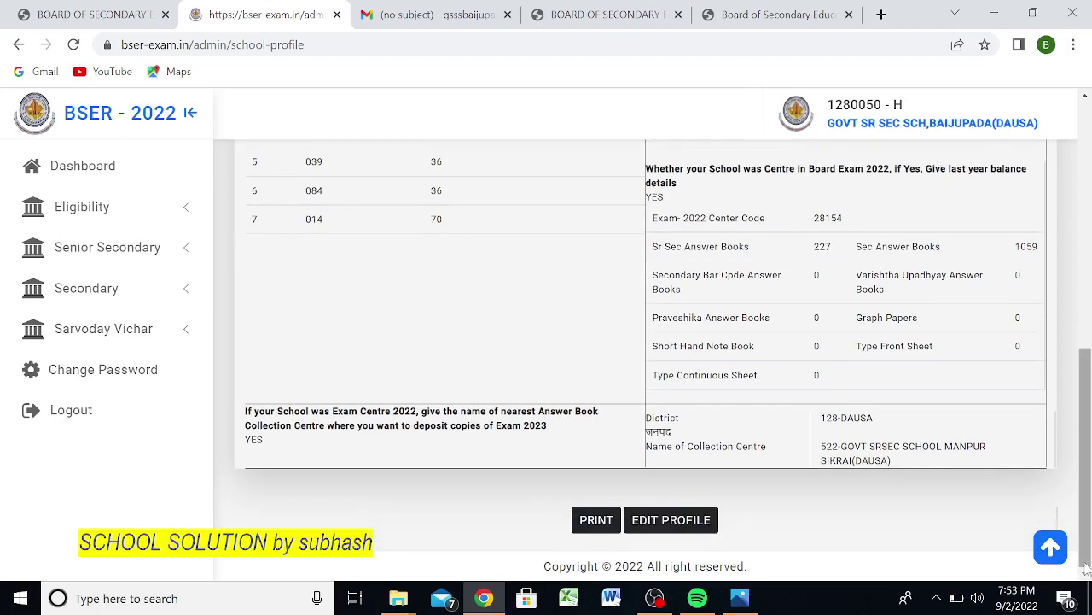